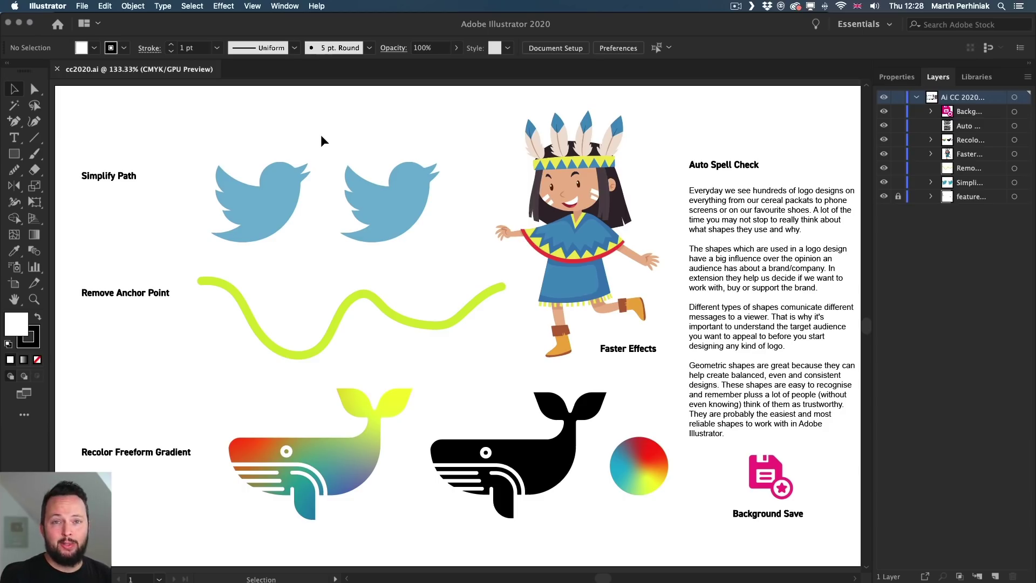
Zoom in on the two Twitter birds
{"action": "key", "text": "z"}
{"action": "scroll", "coordinate": [229, 208], "scroll_direction": "down", "scroll_amount": 1}
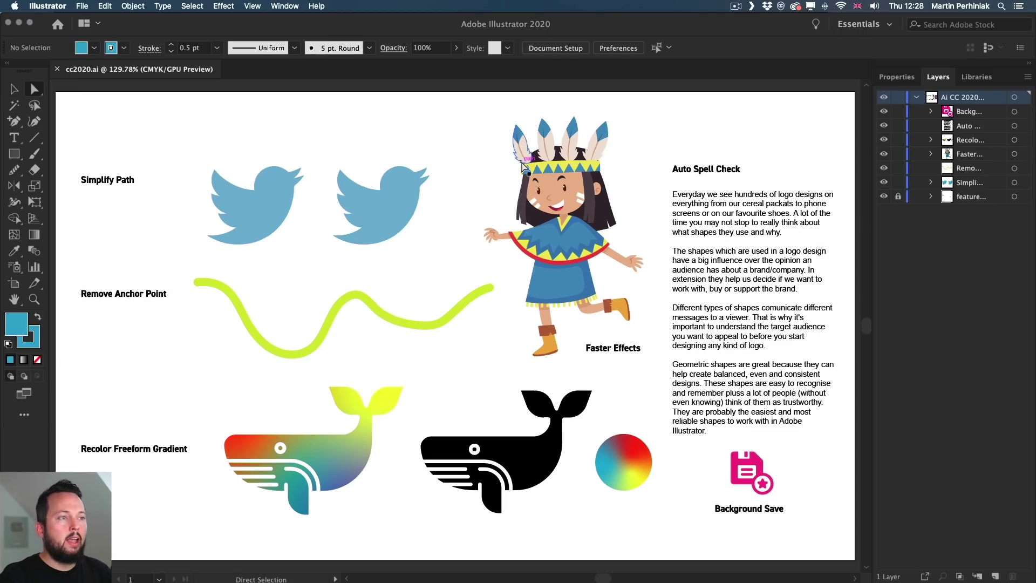
{"action": "left_click_drag", "start_coordinate": [267, 178], "coordinate": [376, 236]}
Select the left bird's outline with Direct Selection and bring up the Object > Path commands
{"action": "key", "text": "a"}
{"action": "left_click", "coordinate": [348, 324]}
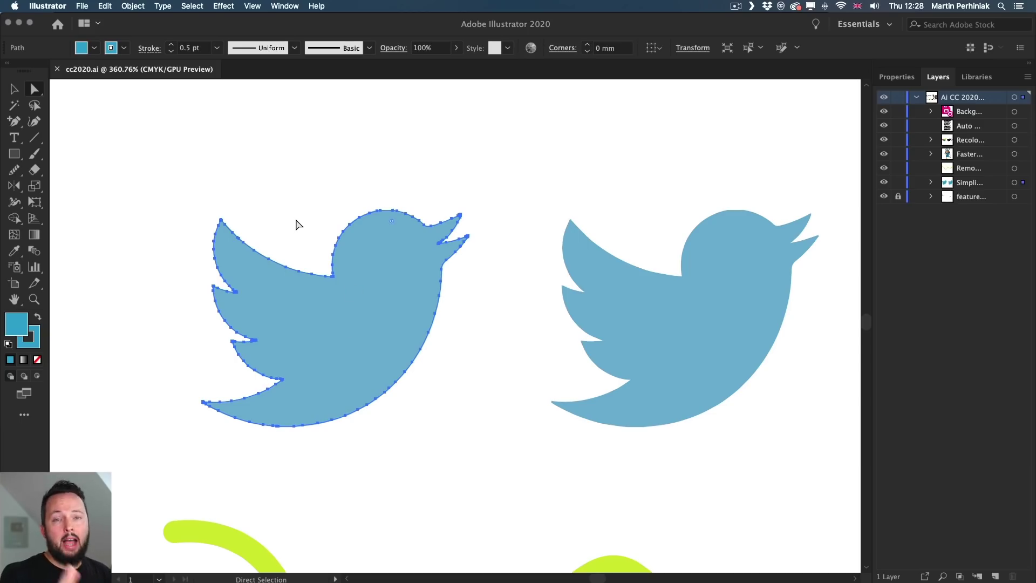
{"action": "left_click", "coordinate": [129, 6]}
{"action": "mouse_move", "coordinate": [162, 247]}
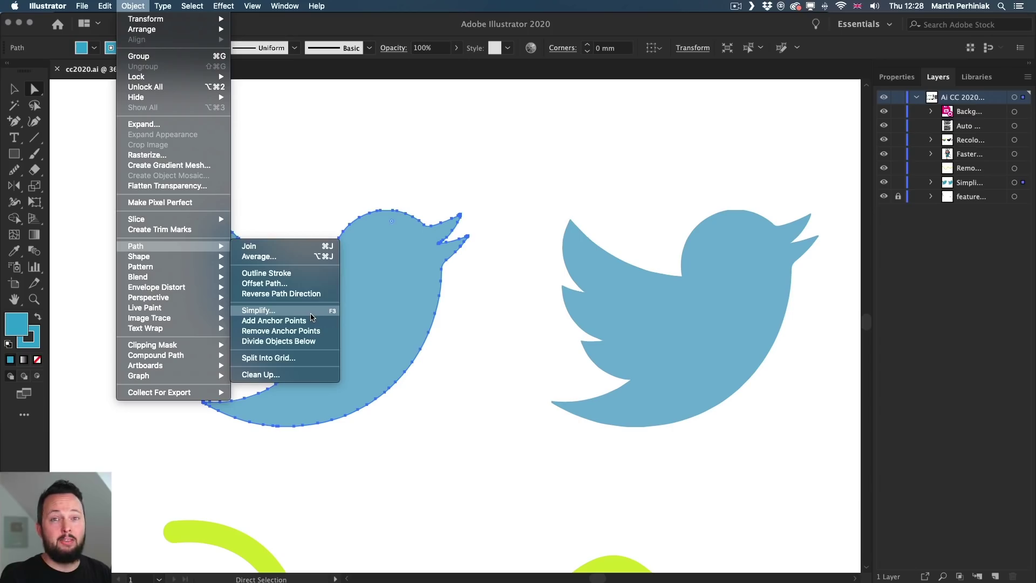
Simplify the left bird, trying more and fewer points and Auto-Simplify, then settle at 20 points
{"action": "left_click", "coordinate": [305, 314]}
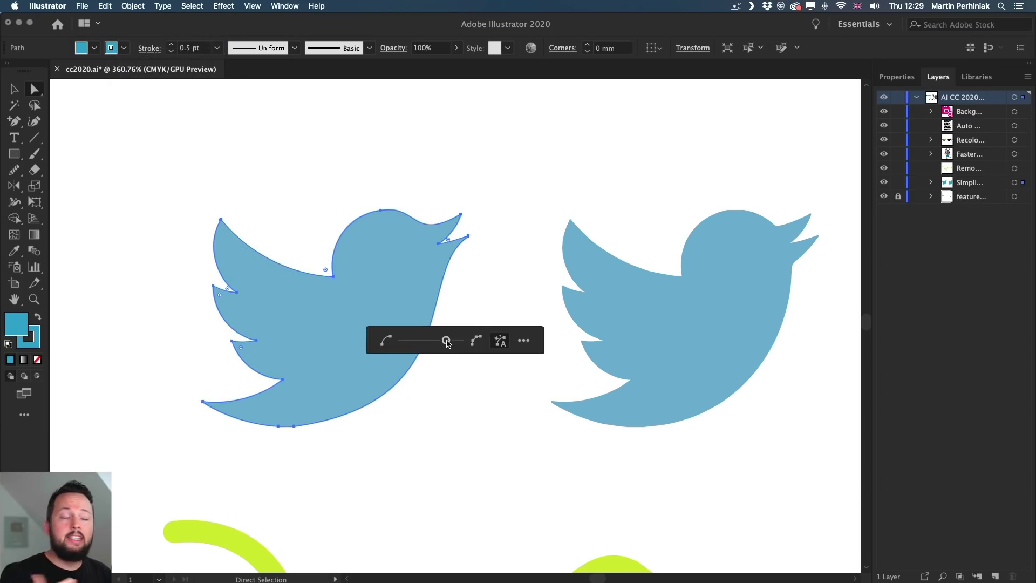
{"action": "left_click_drag", "start_coordinate": [447, 343], "coordinate": [463, 343]}
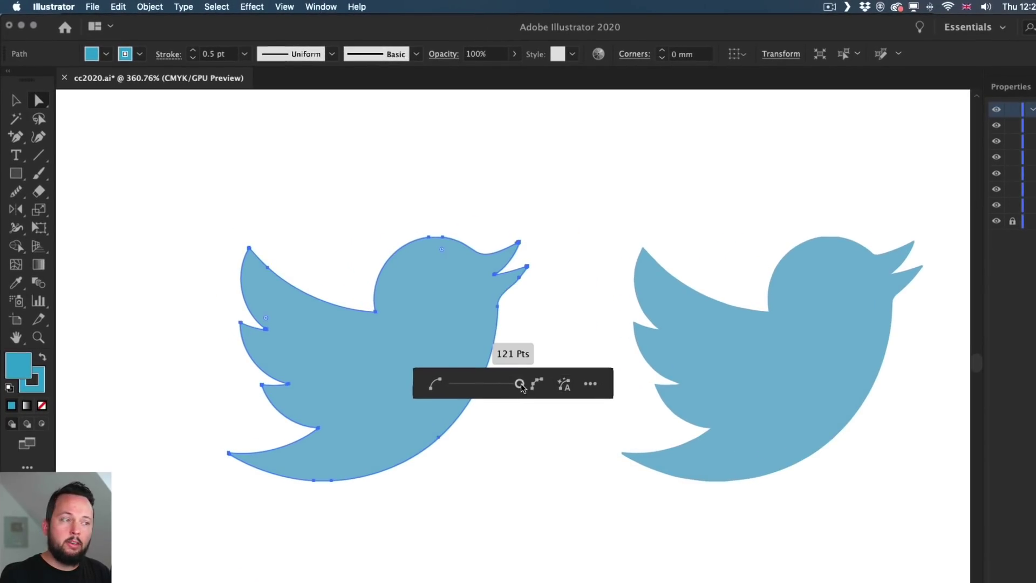
{"action": "left_click_drag", "start_coordinate": [463, 387], "coordinate": [455, 385]}
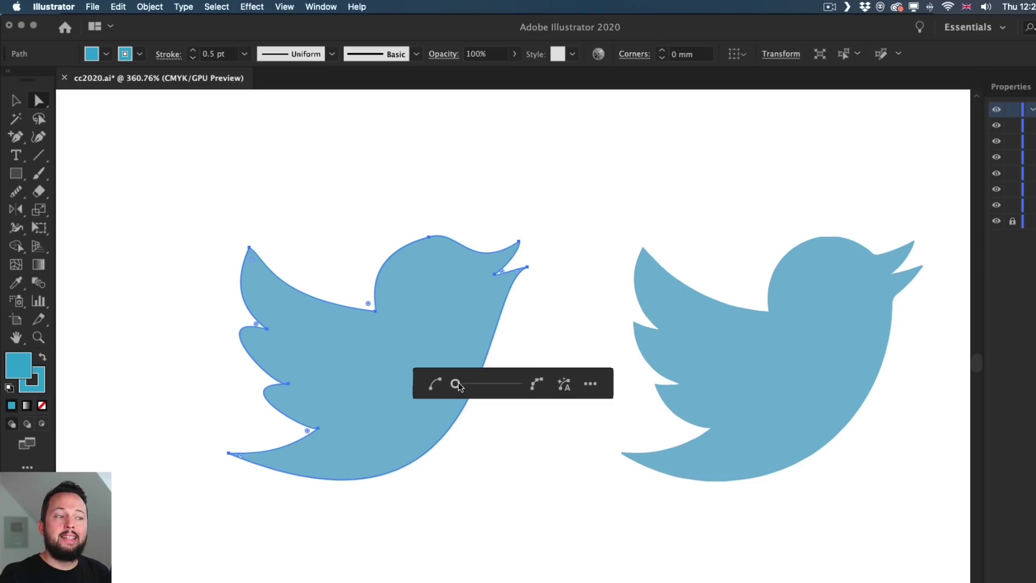
{"action": "left_click_drag", "start_coordinate": [463, 384], "coordinate": [519, 385]}
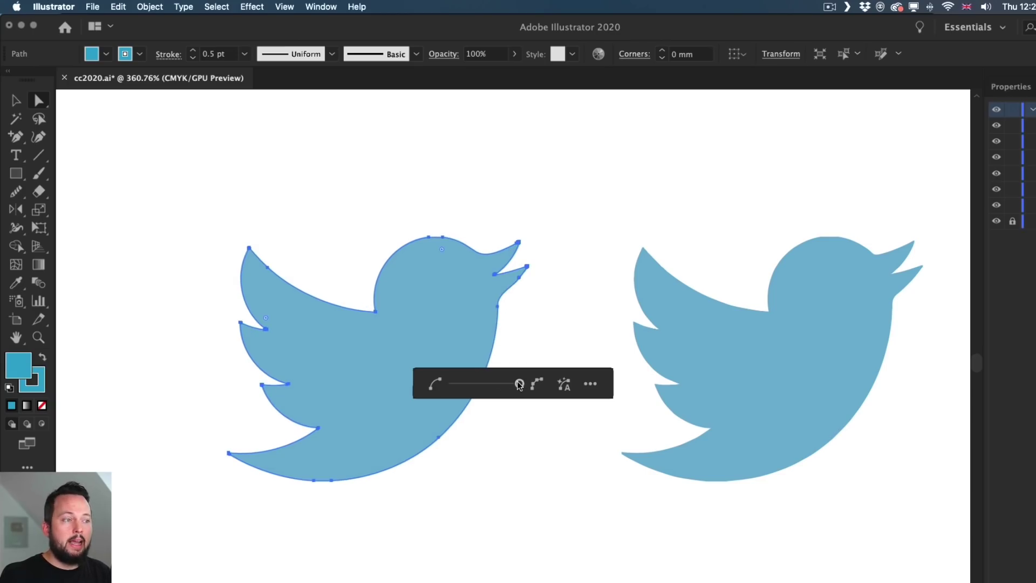
{"action": "left_click", "coordinate": [565, 384]}
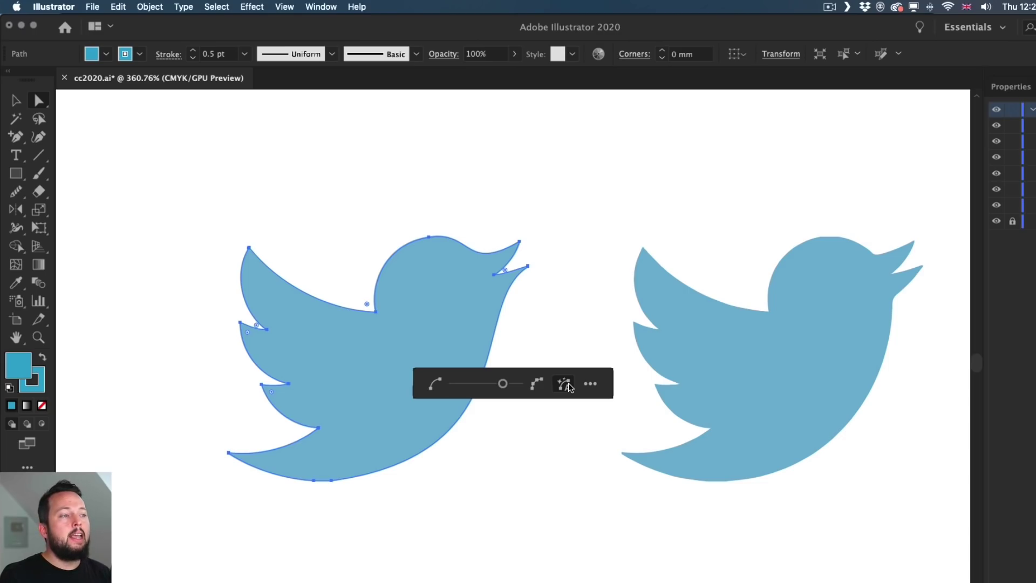
{"action": "left_click", "coordinate": [503, 385]}
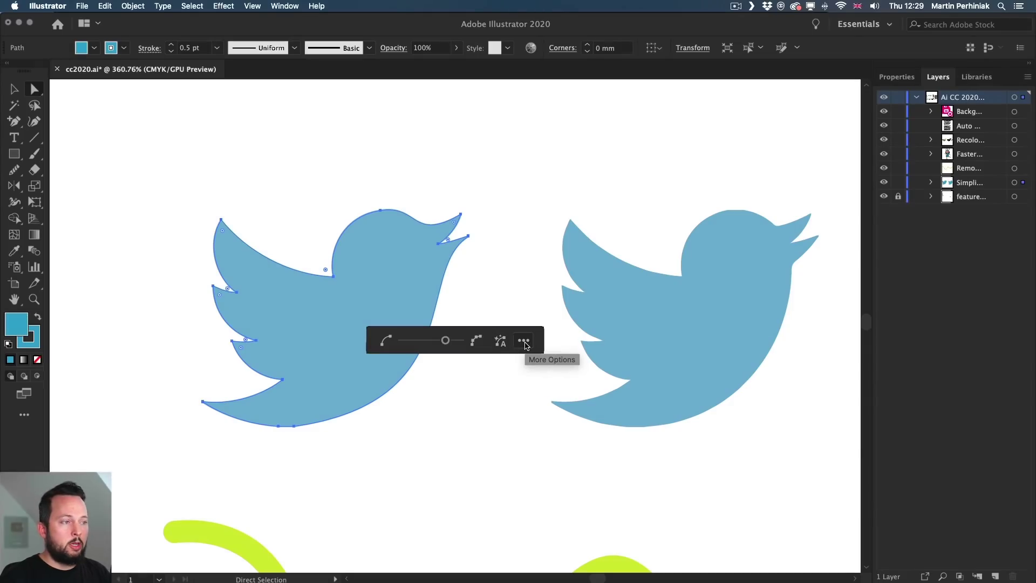
In the full Simplify dialog, compare with Show Original Path and commit 20 points (from 280)
{"action": "left_click", "coordinate": [525, 341]}
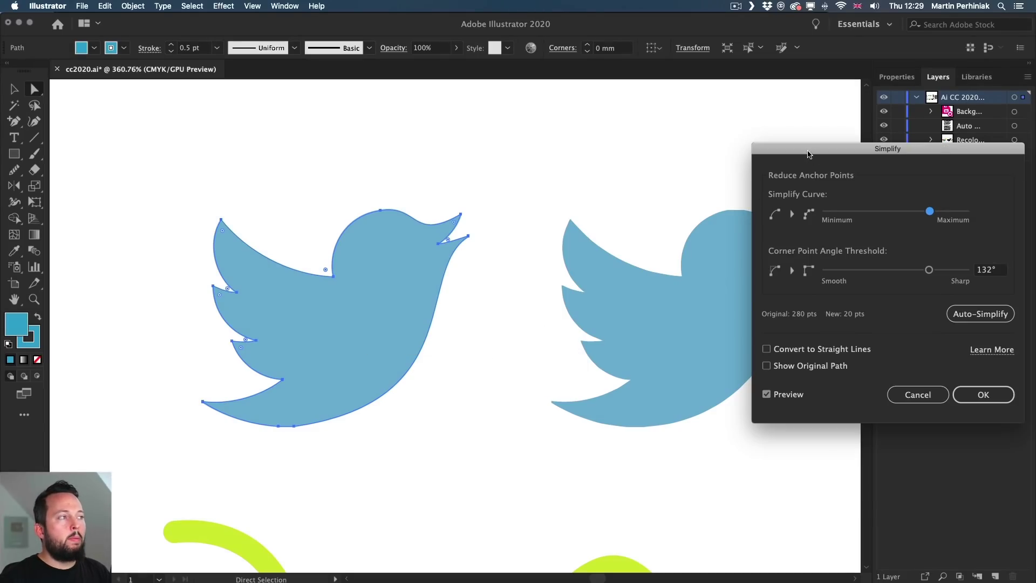
{"action": "left_click_drag", "start_coordinate": [807, 153], "coordinate": [559, 172]}
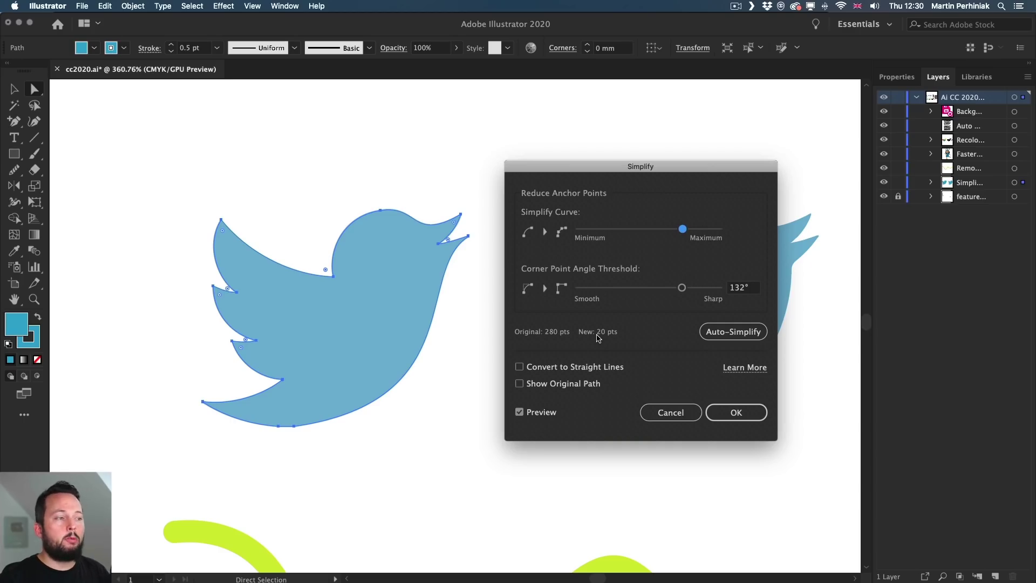
{"action": "left_click", "coordinate": [553, 386]}
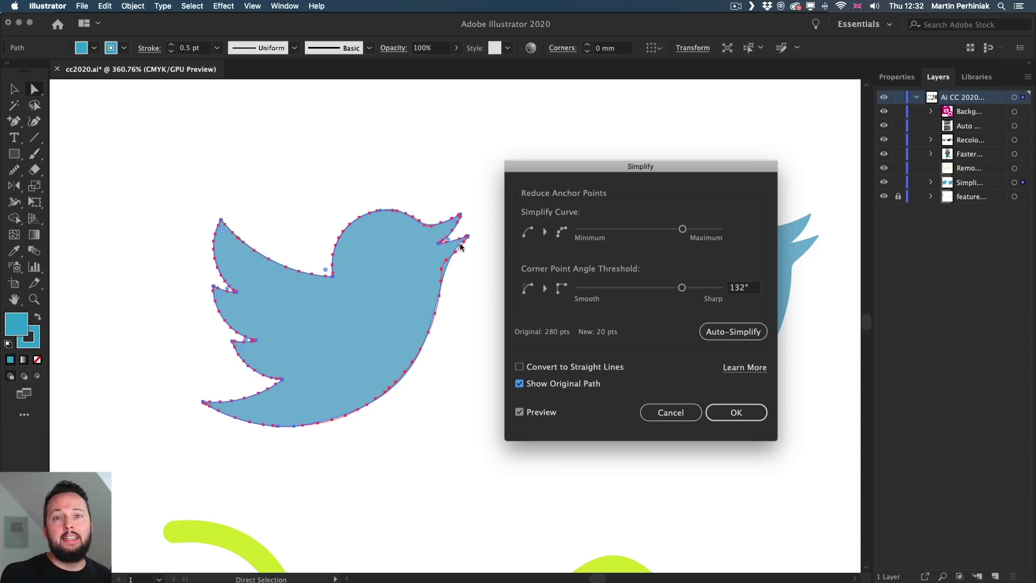
{"action": "left_click", "coordinate": [710, 408]}
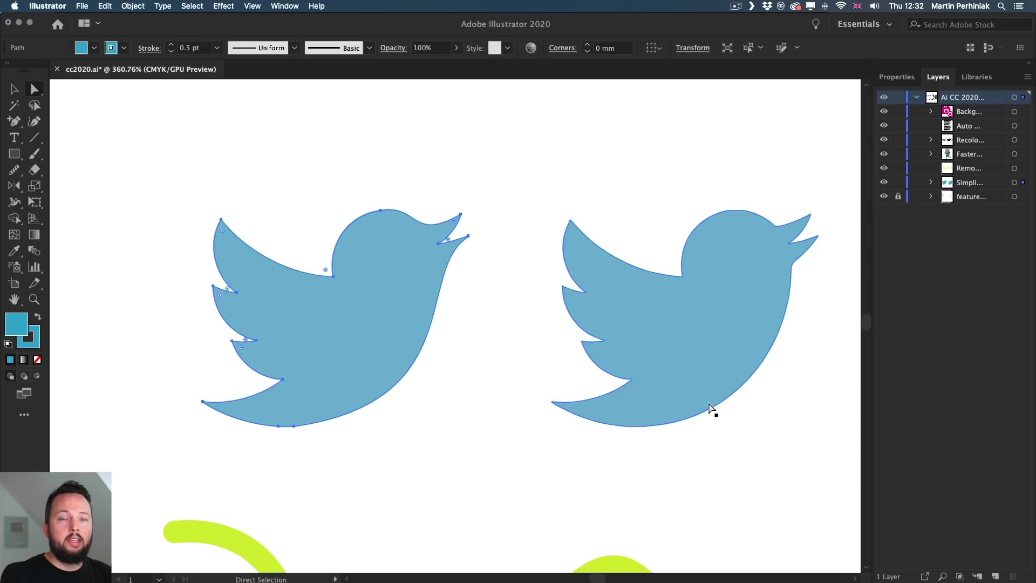
Frame the wavy green curve beside the birds, deselect the bird and show the curve's anchor points
{"action": "left_click_drag", "start_coordinate": [474, 430], "coordinate": [649, 203]}
{"action": "scroll", "coordinate": [615, 326], "scroll_direction": "down", "scroll_amount": 5}
{"action": "scroll", "coordinate": [553, 340], "scroll_direction": "right", "scroll_amount": 5}
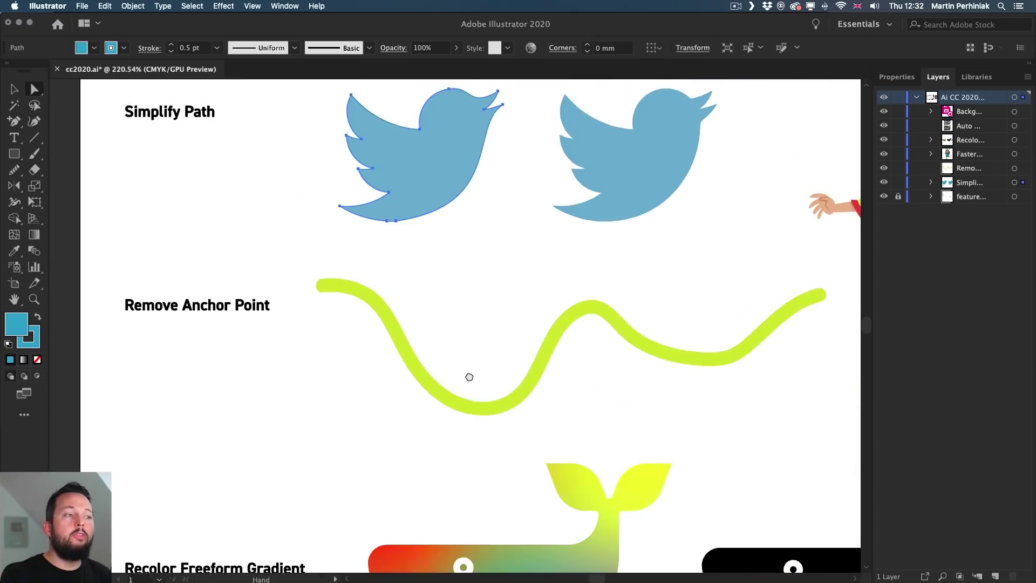
{"action": "scroll", "coordinate": [469, 375], "scroll_direction": "up", "scroll_amount": 2}
{"action": "left_click_drag", "start_coordinate": [386, 382], "coordinate": [411, 399]}
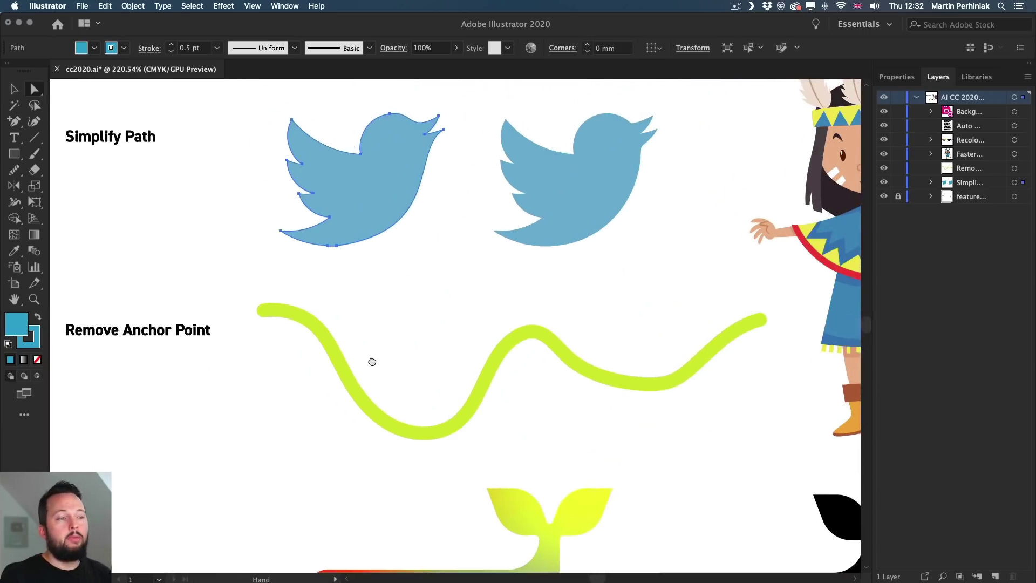
{"action": "key", "text": "v"}
{"action": "left_click", "coordinate": [376, 317]}
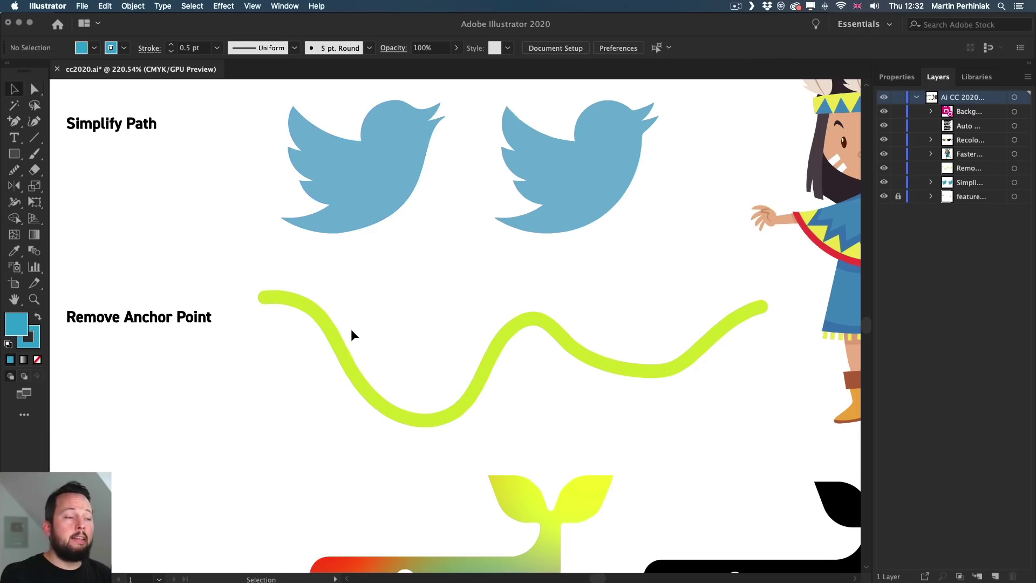
{"action": "left_click", "coordinate": [334, 339]}
{"action": "key", "text": "a"}
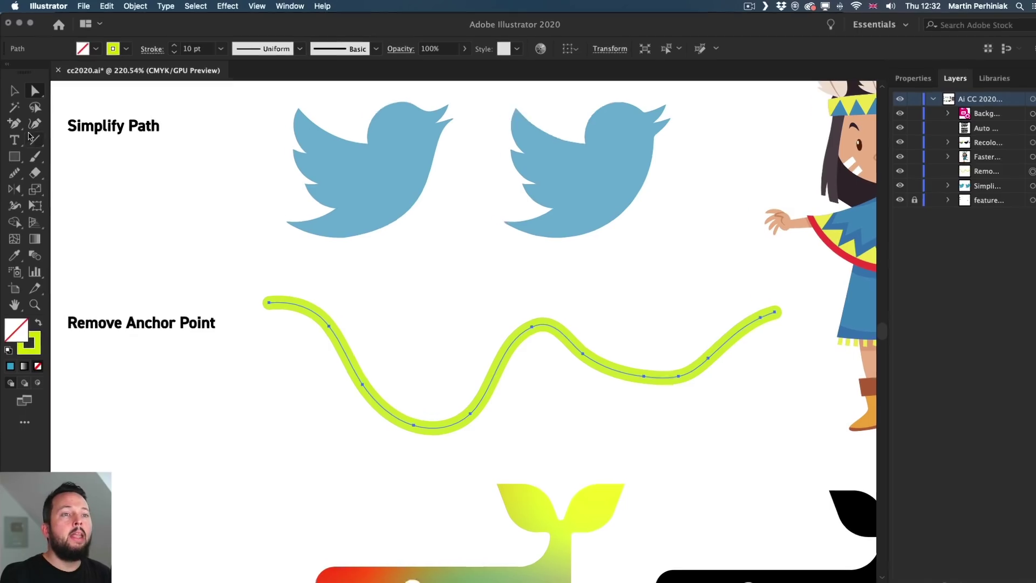
{"action": "left_click", "coordinate": [17, 124]}
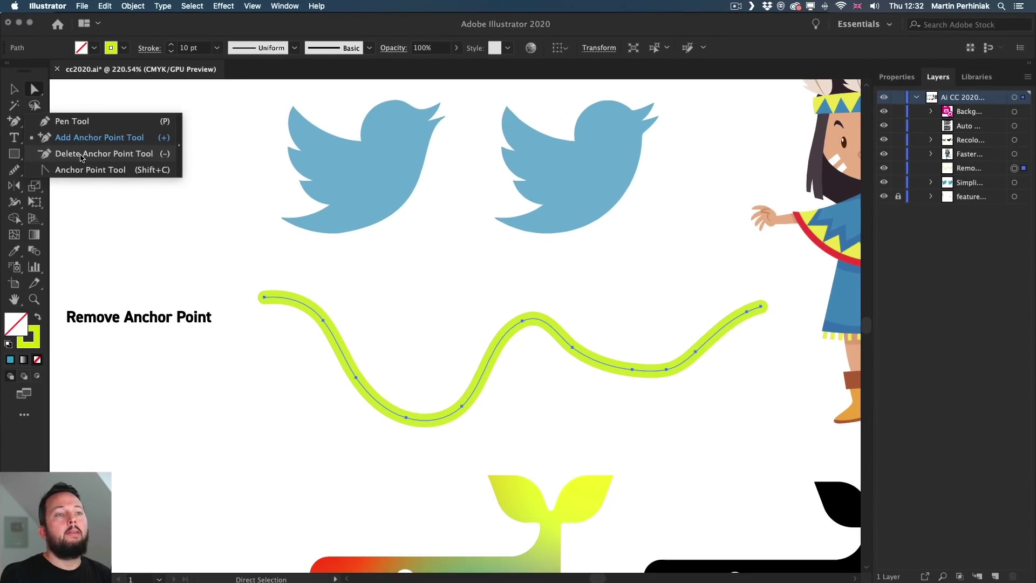
Try deleting an anchor on the curve's left slope, then undo it
{"action": "left_click", "coordinate": [80, 156]}
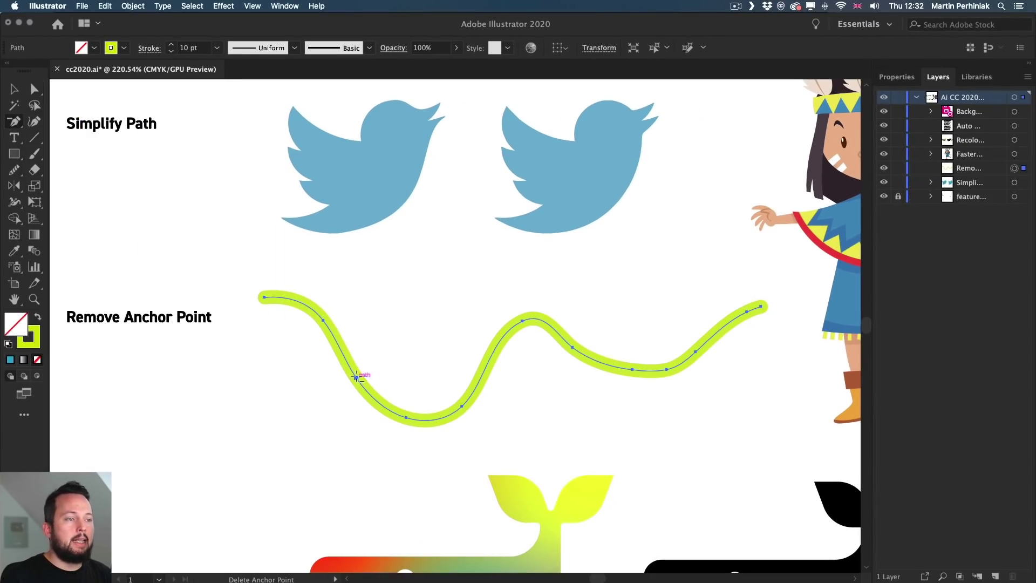
{"action": "left_click", "coordinate": [322, 319]}
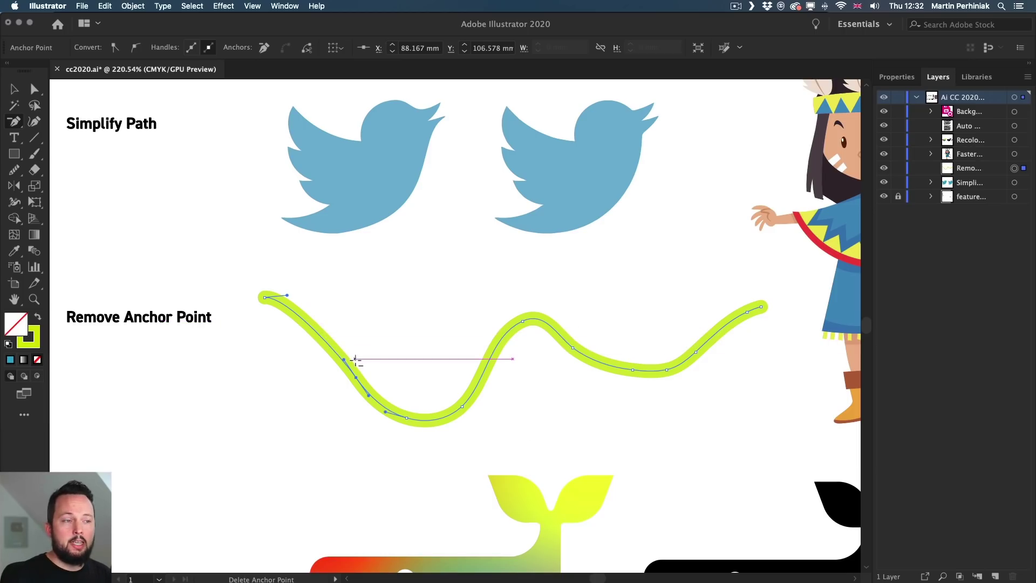
{"action": "key", "text": "super+z"}
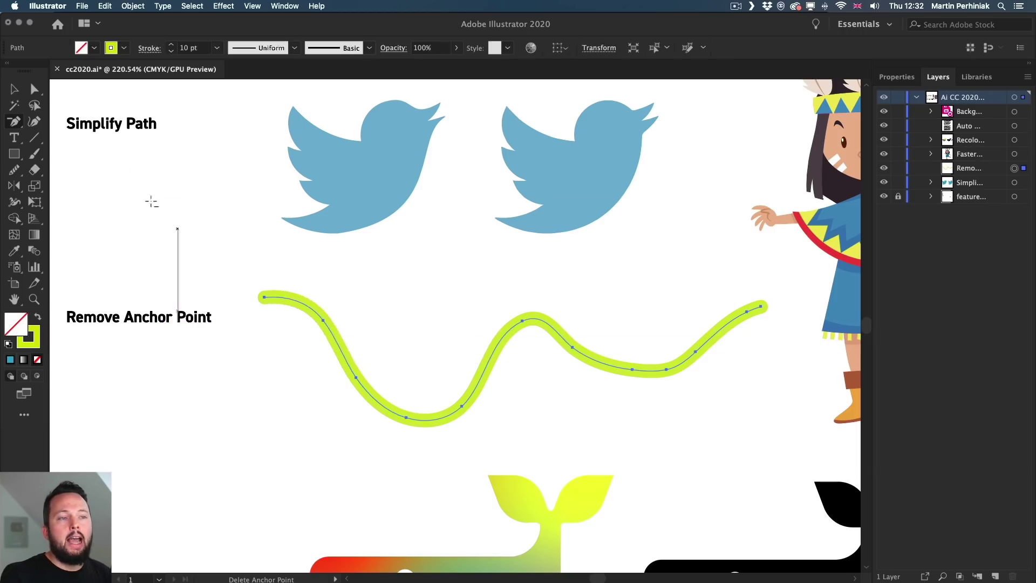
Add five anchor points along the curve's first dip, then undo them
{"action": "left_click", "coordinate": [14, 121]}
{"action": "left_click", "coordinate": [50, 138]}
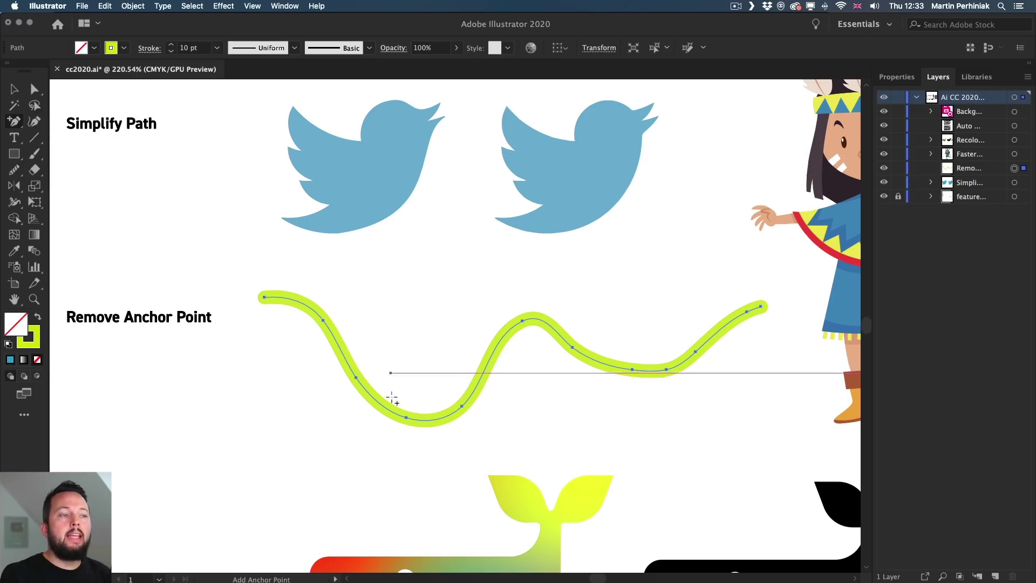
{"action": "left_click", "coordinate": [382, 404]}
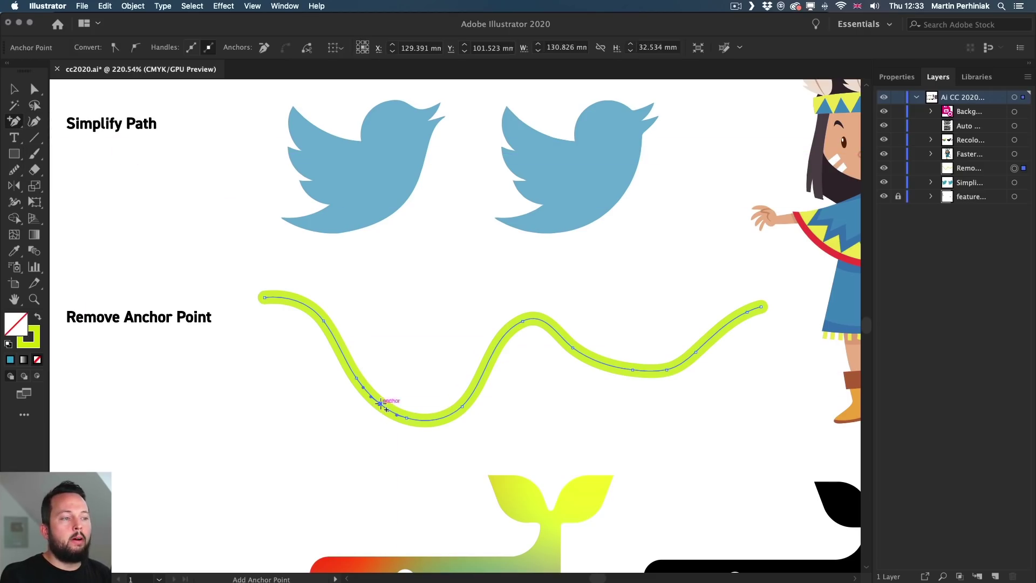
{"action": "left_click", "coordinate": [333, 336]}
{"action": "left_click", "coordinate": [338, 344]}
{"action": "left_click", "coordinate": [344, 355]}
{"action": "left_click", "coordinate": [350, 367]}
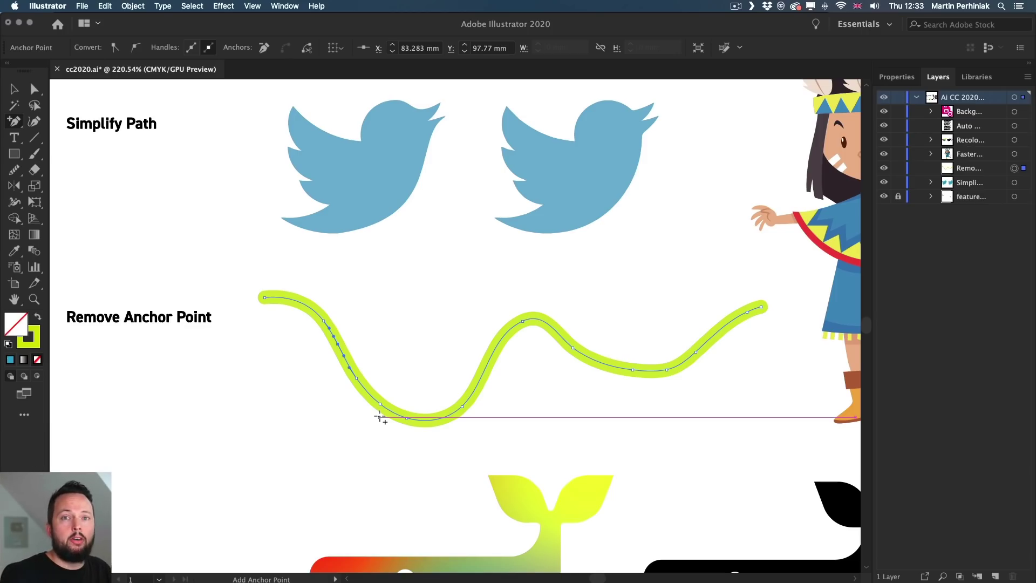
{"action": "key", "text": "super+z"}
Try deleting anchors at the middle hump's top and beside the first dip, undoing each
{"action": "left_click_drag", "start_coordinate": [13, 123], "coordinate": [56, 156]}
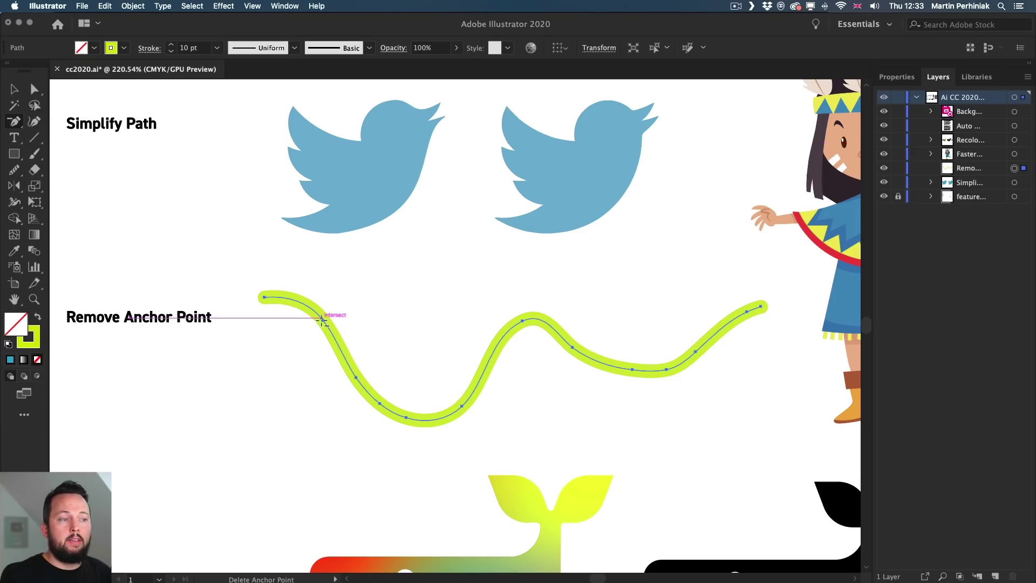
{"action": "left_click", "coordinate": [522, 321]}
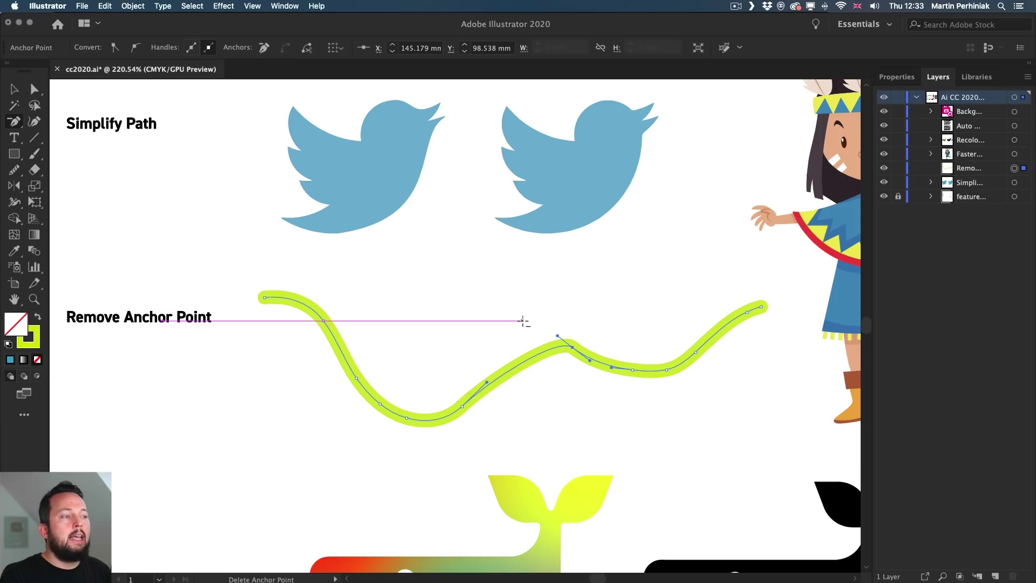
{"action": "key", "text": "super+z"}
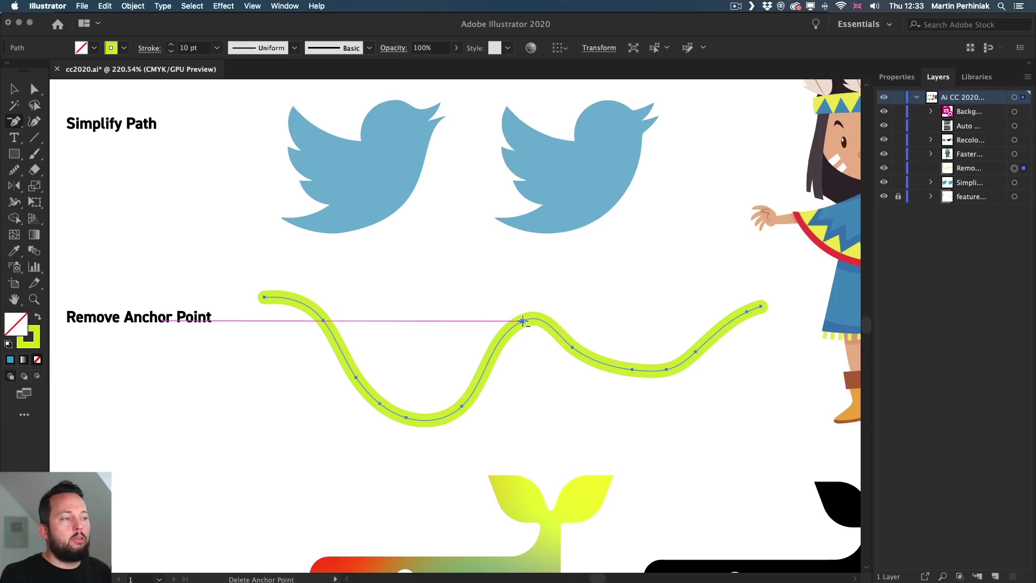
{"action": "left_click", "coordinate": [462, 407]}
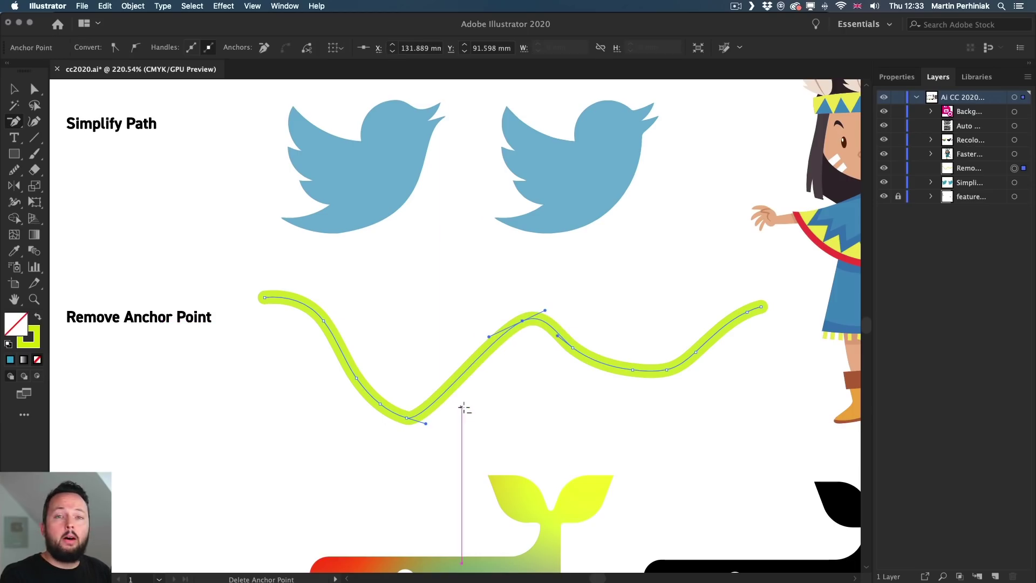
{"action": "key", "text": "super+z"}
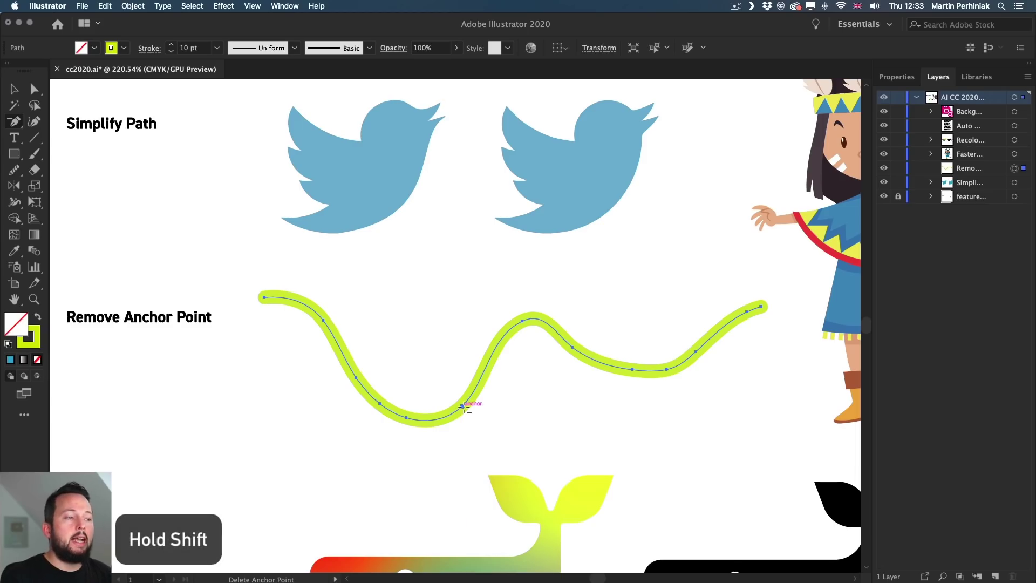
Delete two anchors from the wavy path: one beside the first dip and one near its start
{"action": "left_click", "coordinate": [463, 406]}
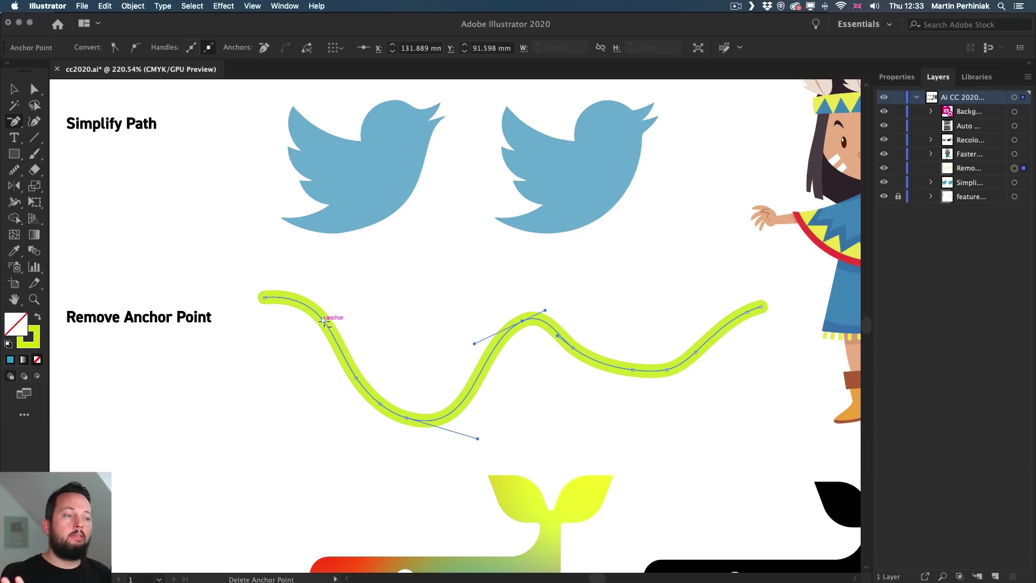
{"action": "left_click", "coordinate": [324, 320]}
{"action": "key", "text": "super+z"}
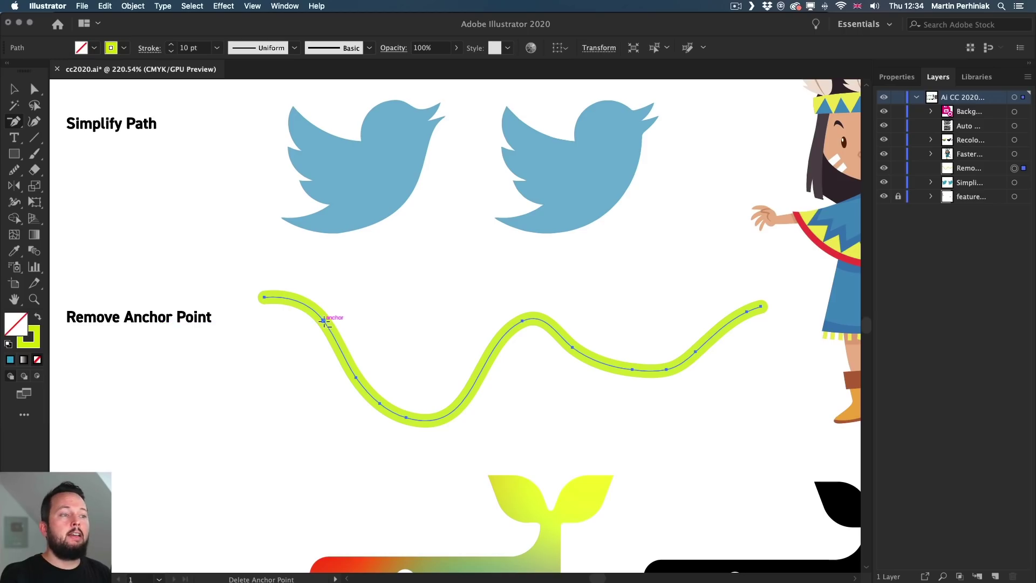
{"action": "left_click", "coordinate": [324, 321]}
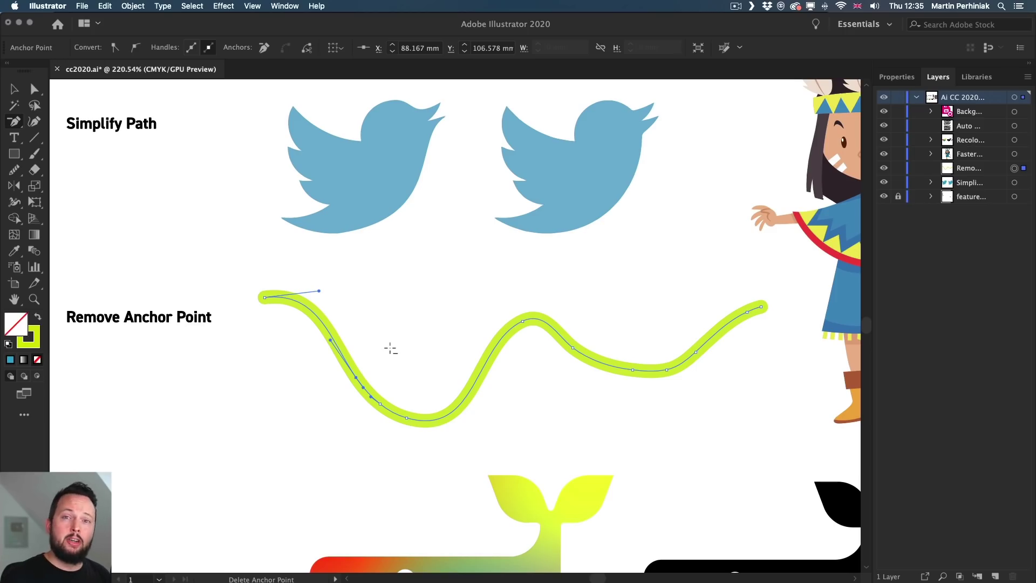
{"action": "key", "text": "a"}
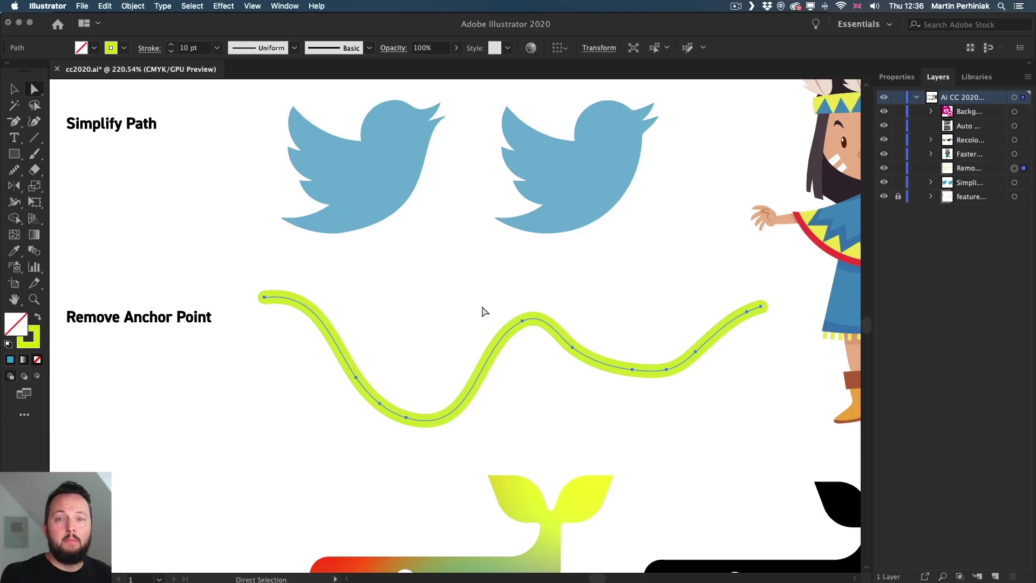
Simplify the wavy curve, adjusting the point slider between more points and 6 anchor points
{"action": "key", "text": "super+shift+g"}
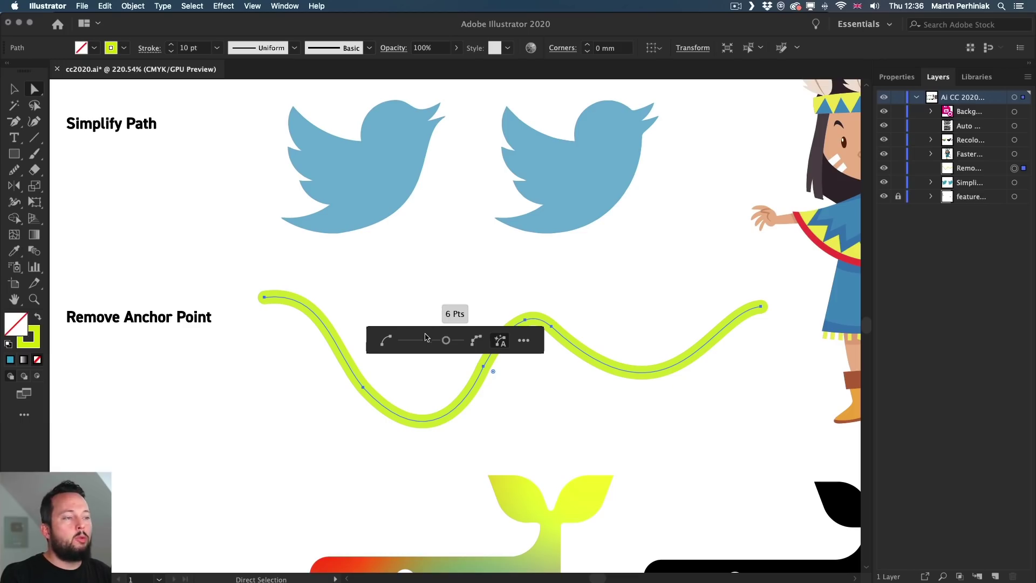
{"action": "left_click_drag", "start_coordinate": [438, 335], "coordinate": [427, 266]}
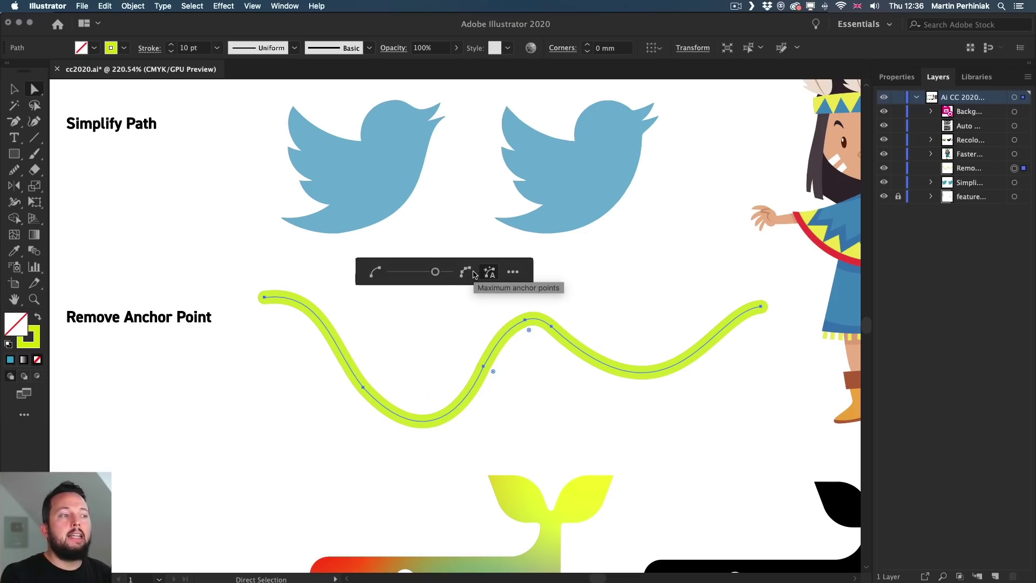
{"action": "mouse_move", "coordinate": [435, 271]}
{"action": "left_mouse_down"}
{"action": "mouse_move", "coordinate": [451, 272]}
{"action": "mouse_move", "coordinate": [433, 272]}
{"action": "left_mouse_up"}
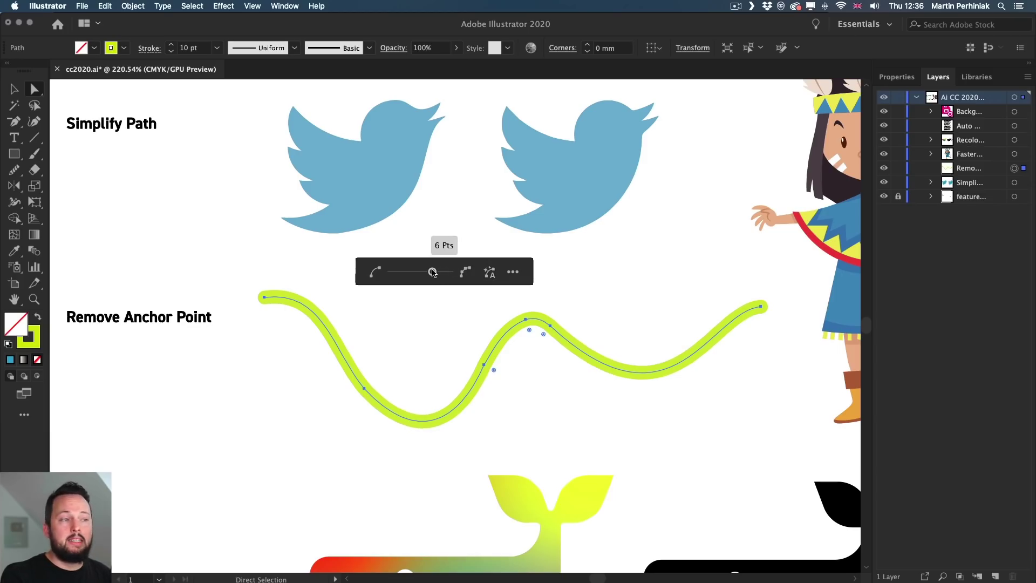
{"action": "left_click_drag", "start_coordinate": [433, 273], "coordinate": [350, 278]}
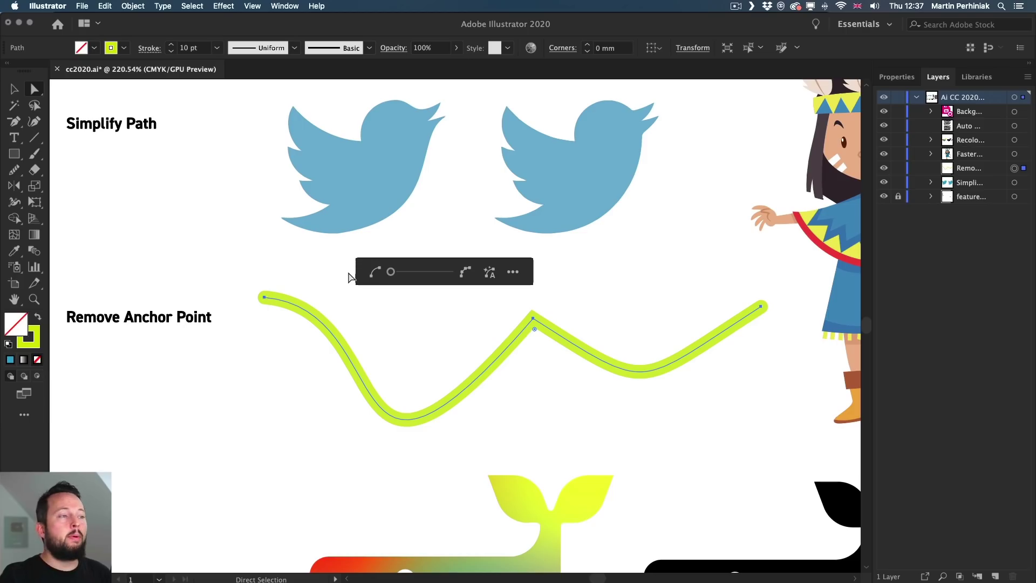
{"action": "left_click", "coordinate": [433, 274]}
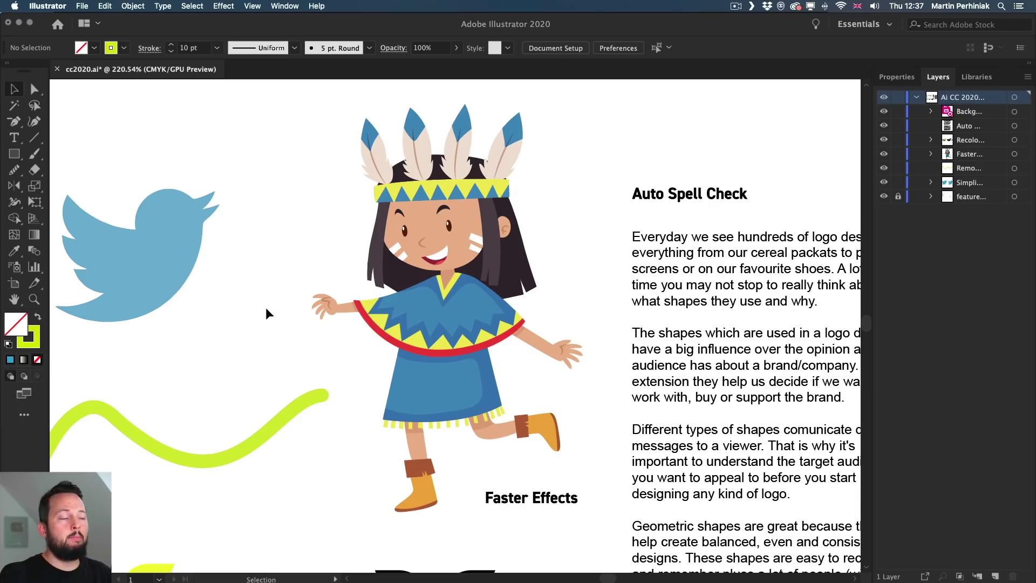
{"action": "left_click", "coordinate": [449, 341]}
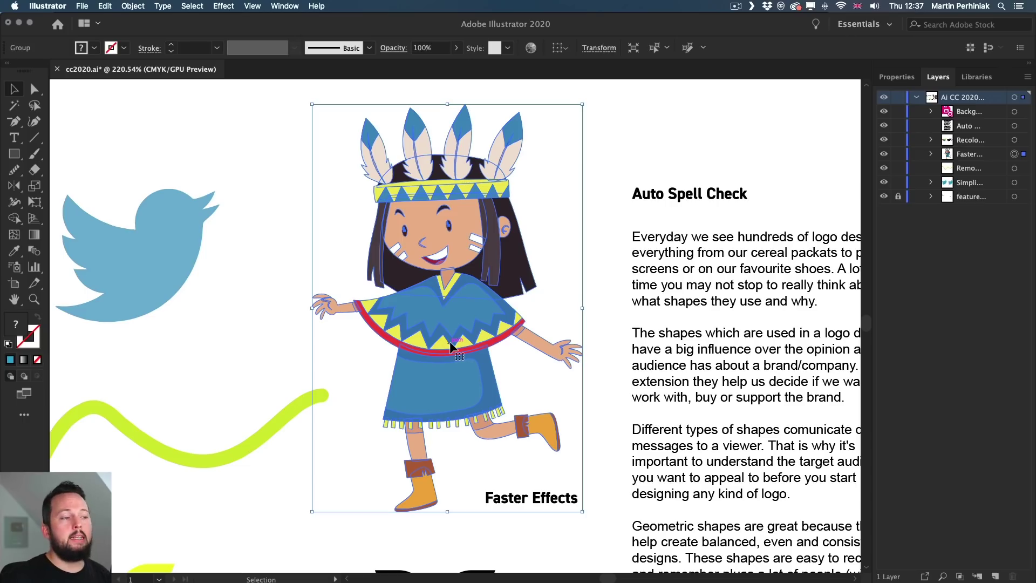
{"action": "left_click", "coordinate": [224, 6]}
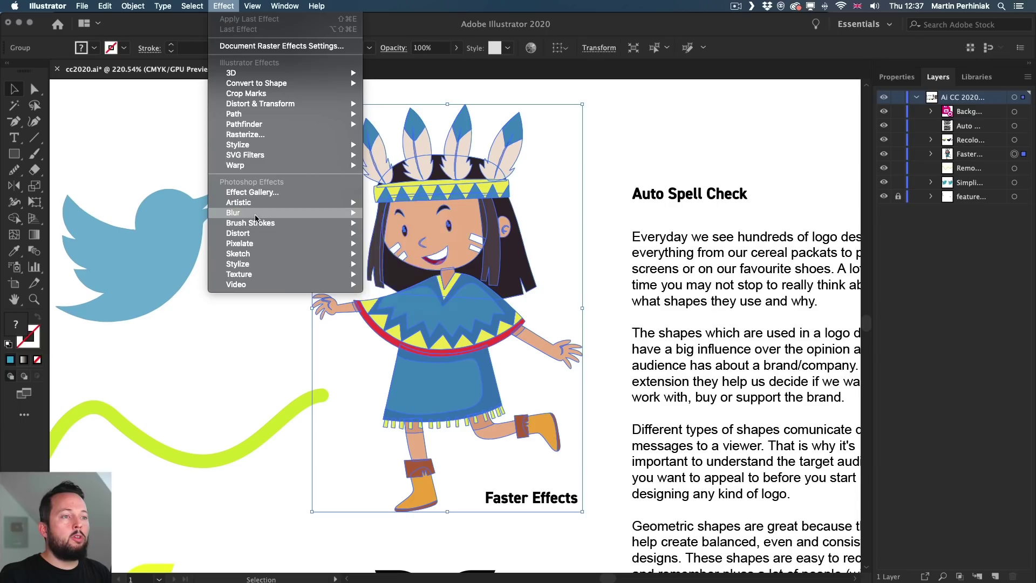
{"action": "mouse_move", "coordinate": [258, 215]}
{"action": "left_click", "coordinate": [399, 213]}
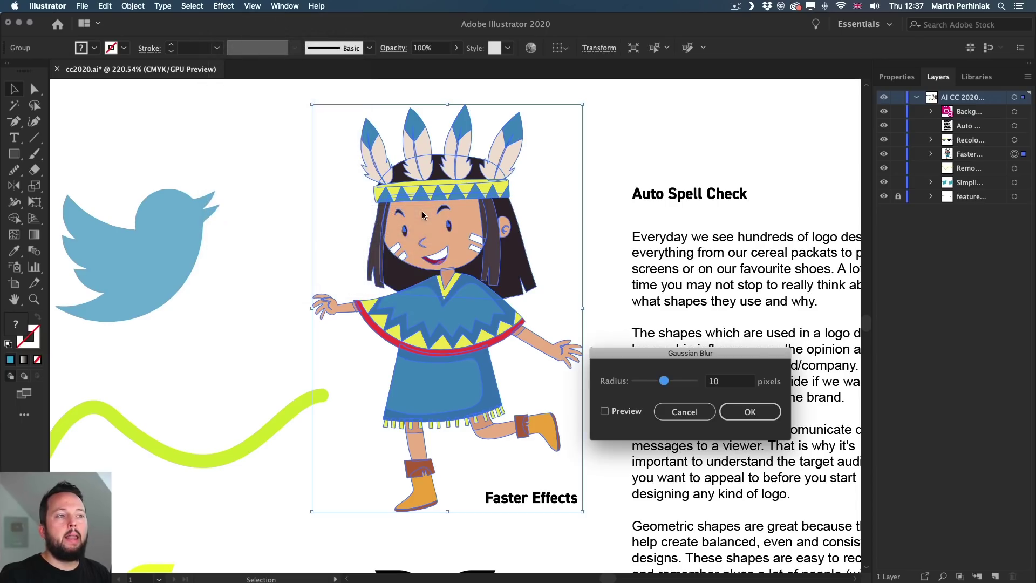
{"action": "left_click", "coordinate": [604, 411]}
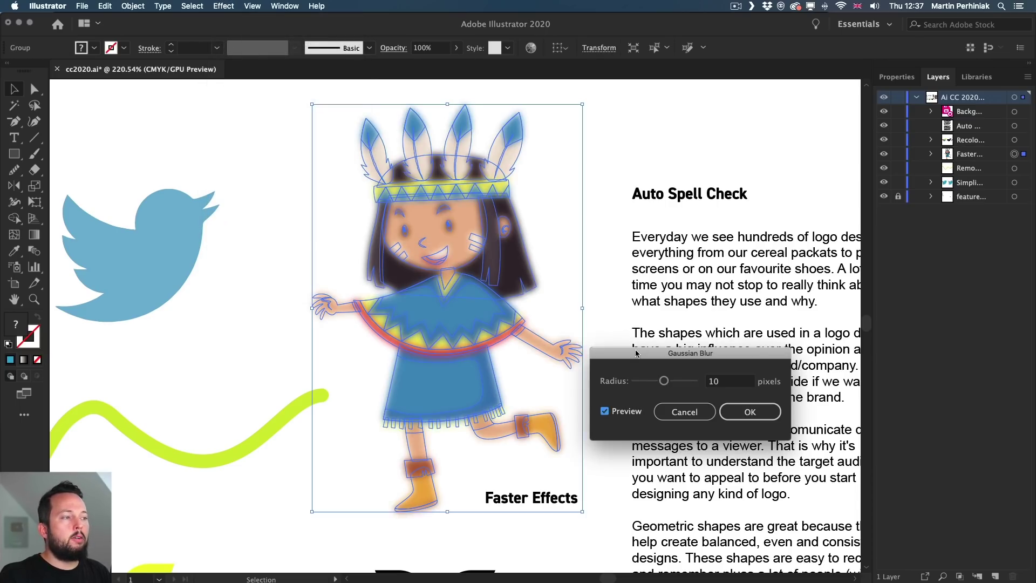
{"action": "left_click_drag", "start_coordinate": [651, 353], "coordinate": [664, 207]}
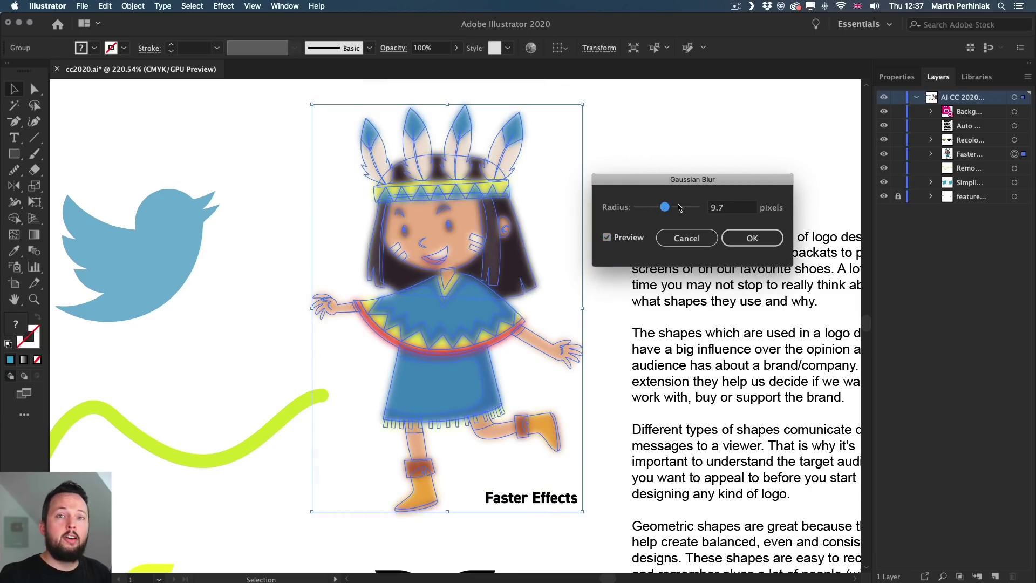
{"action": "left_click", "coordinate": [686, 208]}
{"action": "left_click", "coordinate": [741, 206]}
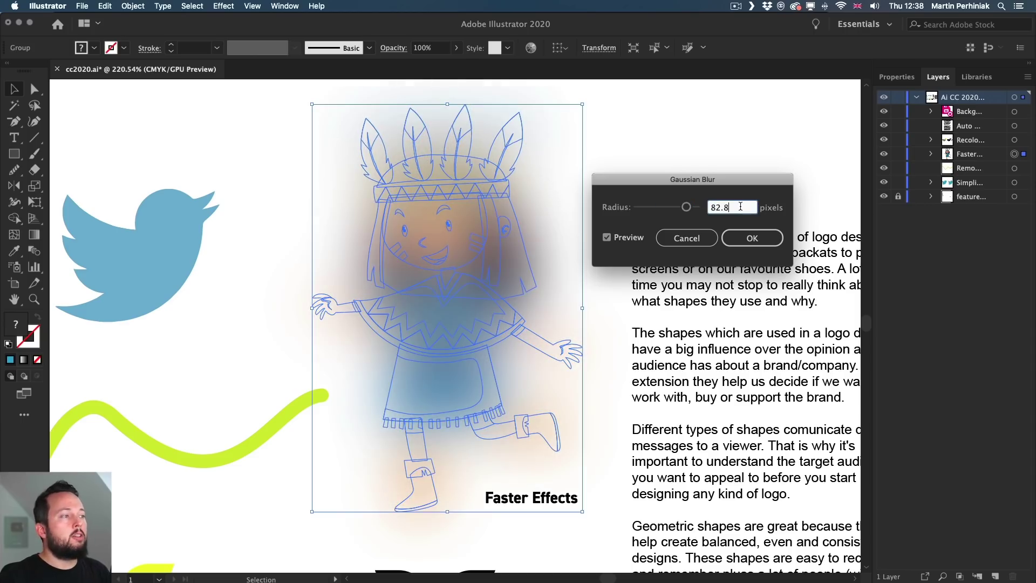
{"action": "key", "text": "BackSpace"}
{"action": "key", "text": "BackSpace"}
{"action": "key", "text": "Tab"}
{"action": "key", "text": "Down"}
{"action": "key", "text": "Down"}
{"action": "key", "text": "Down"}
{"action": "key", "text": "Down"}
{"action": "key", "text": "Down"}
{"action": "key", "text": "Down"}
{"action": "key", "text": "Down"}
{"action": "key", "text": "Down"}
{"action": "key", "text": "Down"}
{"action": "key", "text": "Down"}
{"action": "key", "text": "Down"}
{"action": "key", "text": "Down"}
{"action": "key", "text": "Down"}
{"action": "key", "text": "Down"}
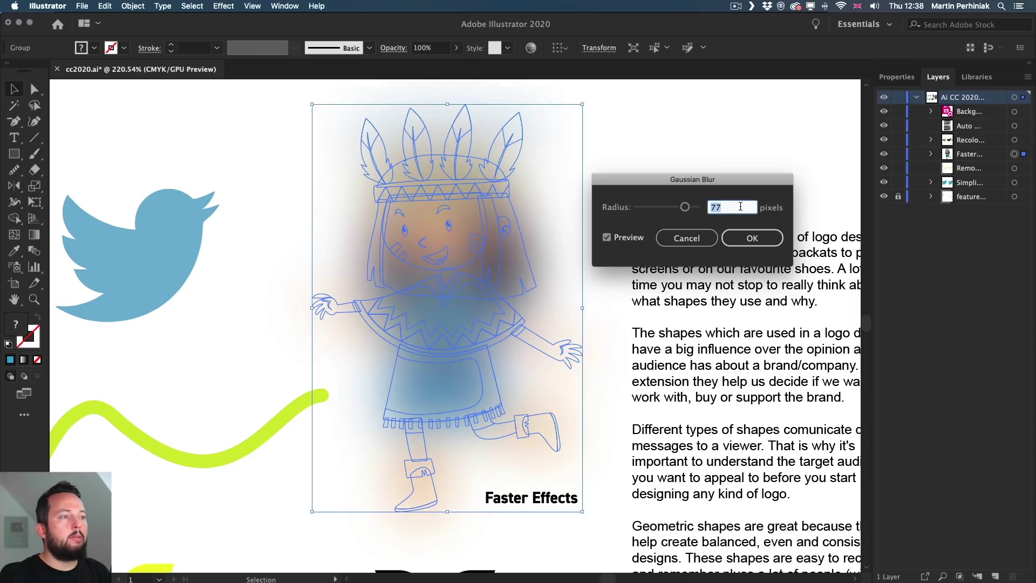
{"action": "key", "text": "Down"}
{"action": "key", "text": "Down"}
{"action": "key", "text": "Down"}
{"action": "key", "text": "Down"}
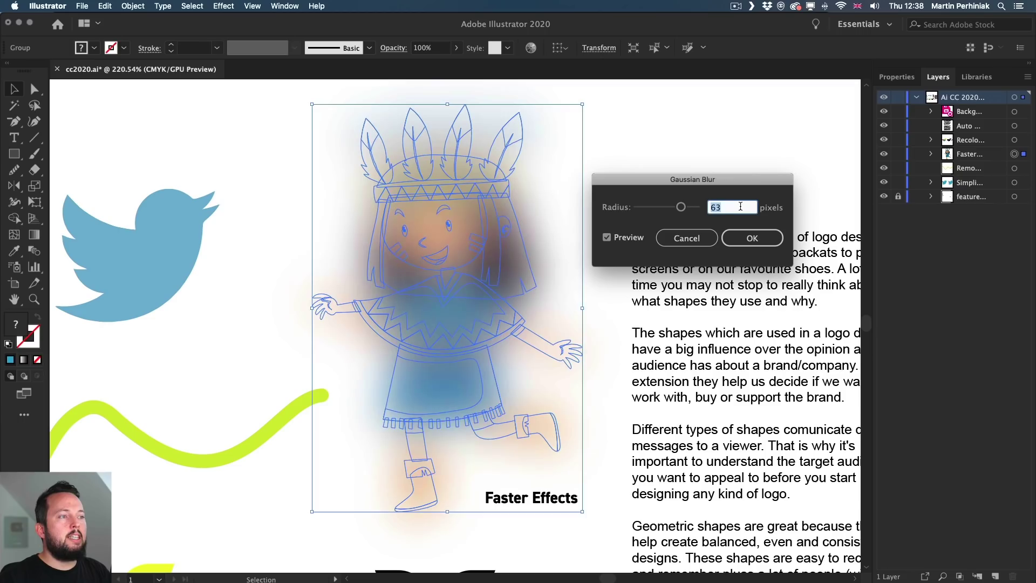
{"action": "key", "text": "Down"}
{"action": "key", "text": "Down"}
{"action": "key", "text": "Down"}
{"action": "key", "text": "Down"}
{"action": "key", "text": "Down"}
{"action": "key", "text": "Down"}
{"action": "key", "text": "Down"}
{"action": "key", "text": "Down"}
{"action": "key", "text": "Down"}
{"action": "key", "text": "Down"}
{"action": "key", "text": "Down"}
{"action": "key", "text": "Down"}
{"action": "key", "text": "Down"}
{"action": "key", "text": "Down"}
{"action": "key", "text": "Down"}
{"action": "key", "text": "Down"}
{"action": "key", "text": "Down"}
{"action": "key", "text": "Down"}
{"action": "key", "text": "Down"}
{"action": "key", "text": "Down"}
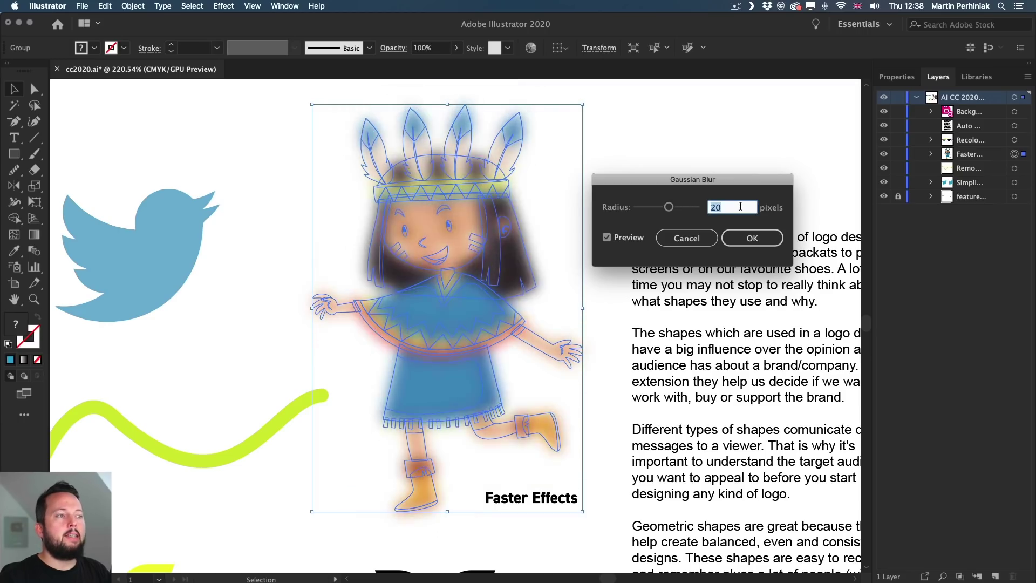
{"action": "key", "text": "Up"}
{"action": "key", "text": "Up"}
{"action": "key", "text": "Up"}
{"action": "key", "text": "Up"}
{"action": "key", "text": "Up"}
{"action": "key", "text": "Up"}
{"action": "key", "text": "Up"}
{"action": "key", "text": "Up"}
{"action": "key", "text": "Up"}
{"action": "key", "text": "Up"}
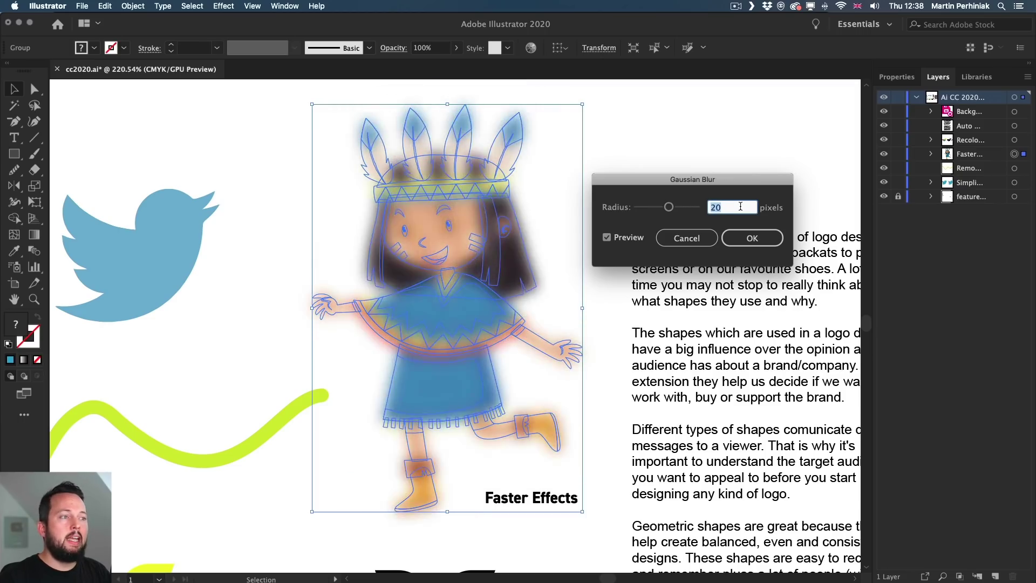
{"action": "key", "text": "Down"}
{"action": "key", "text": "Down"}
{"action": "key", "text": "Down"}
{"action": "key", "text": "Down"}
{"action": "key", "text": "Down"}
{"action": "key", "text": "Down"}
{"action": "key", "text": "Down"}
{"action": "key", "text": "Down"}
{"action": "key", "text": "Down"}
{"action": "key", "text": "Down"}
{"action": "key", "text": "Down"}
{"action": "key", "text": "Down"}
{"action": "key", "text": "Down"}
{"action": "key", "text": "Down"}
{"action": "key", "text": "Down"}
{"action": "key", "text": "Down"}
{"action": "key", "text": "Down"}
{"action": "key", "text": "Down"}
{"action": "key", "text": "Down"}
{"action": "key", "text": "Down"}
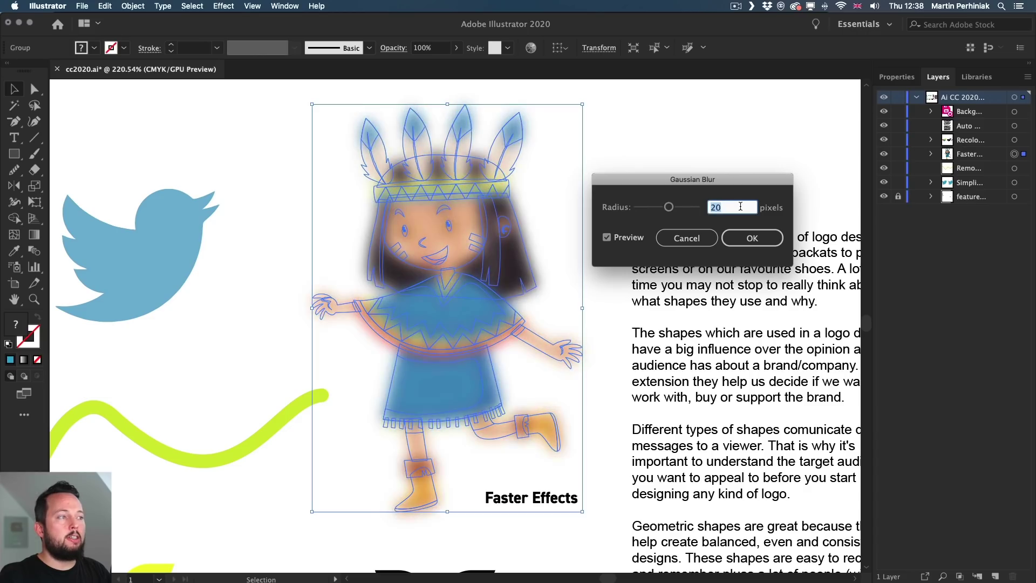
{"action": "key", "text": "Escape"}
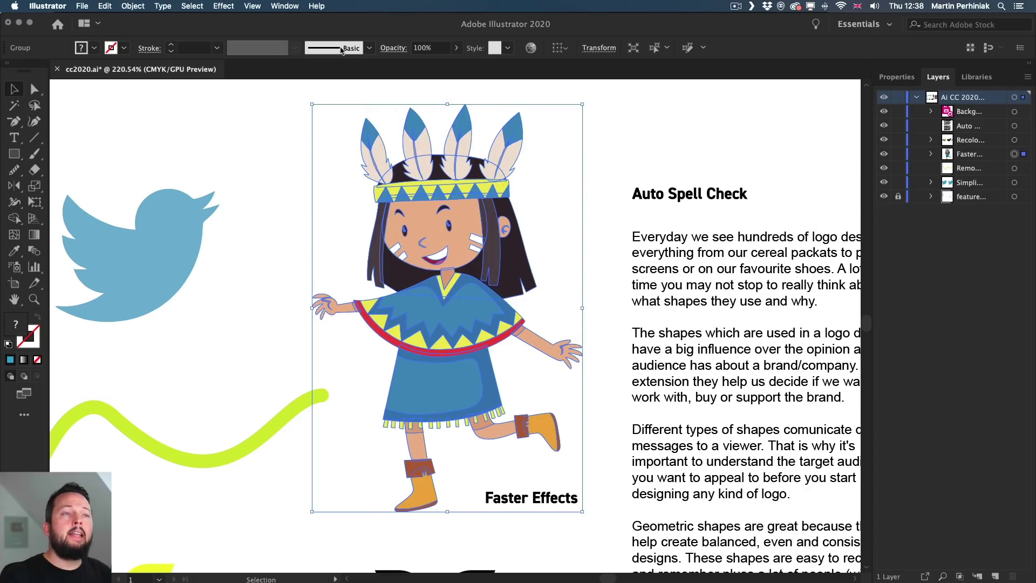
Add a Drop Shadow effect to the girl with Preview turned on
{"action": "left_click", "coordinate": [223, 6]}
{"action": "mouse_move", "coordinate": [276, 147]}
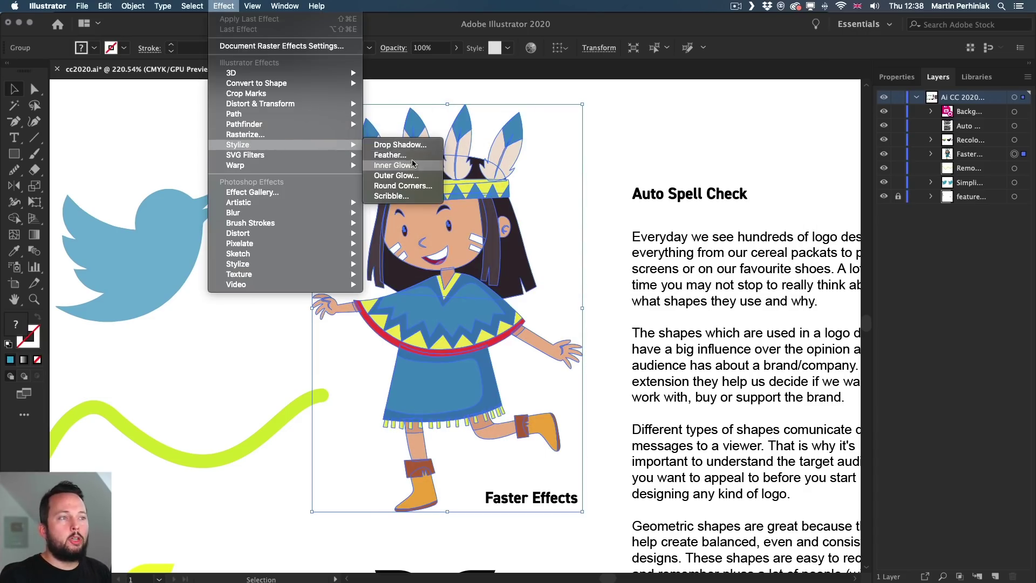
{"action": "left_click", "coordinate": [399, 144]}
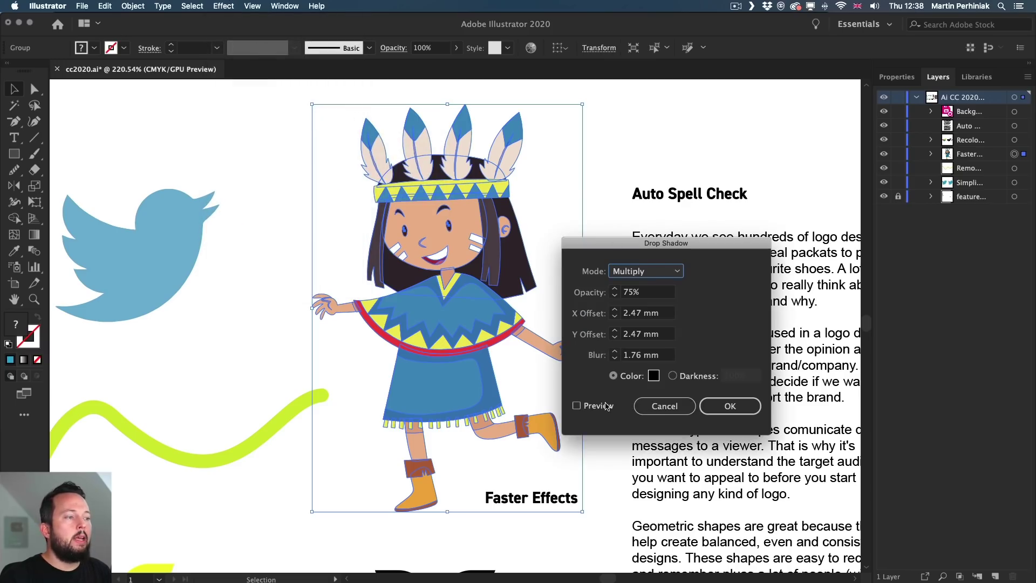
{"action": "left_click", "coordinate": [576, 405]}
{"action": "left_click_drag", "start_coordinate": [608, 250], "coordinate": [626, 192]}
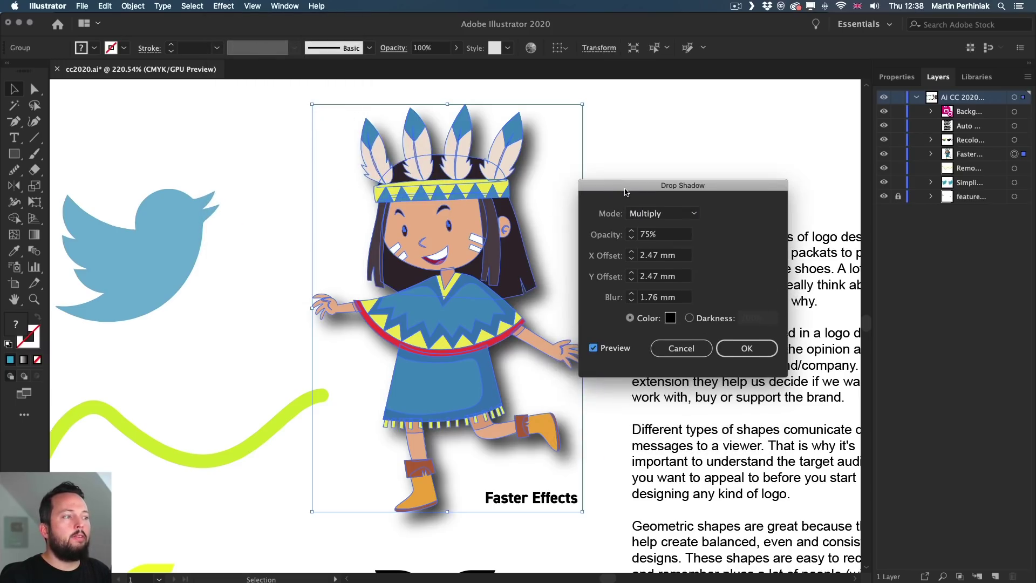
Set the shadow's X Offset to -10 mm, try blur from 0 to 20 mm, then cancel
{"action": "left_click", "coordinate": [642, 254]}
{"action": "type", "text": "20"}
{"action": "key", "text": "shift+Down"}
{"action": "key", "text": "shift+Down"}
{"action": "key", "text": "shift+Down"}
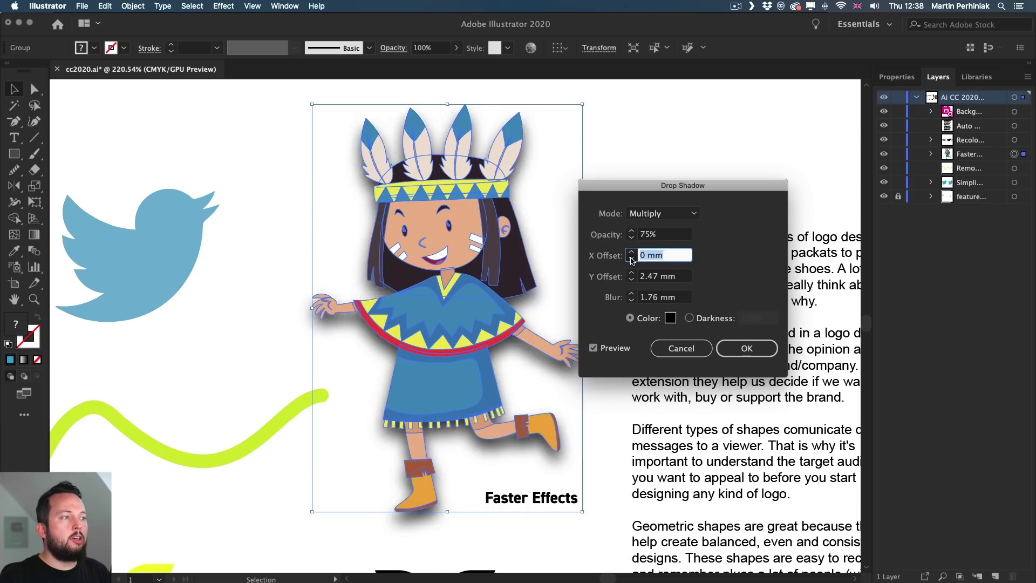
{"action": "left_click", "coordinate": [633, 299], "text": "shift"}
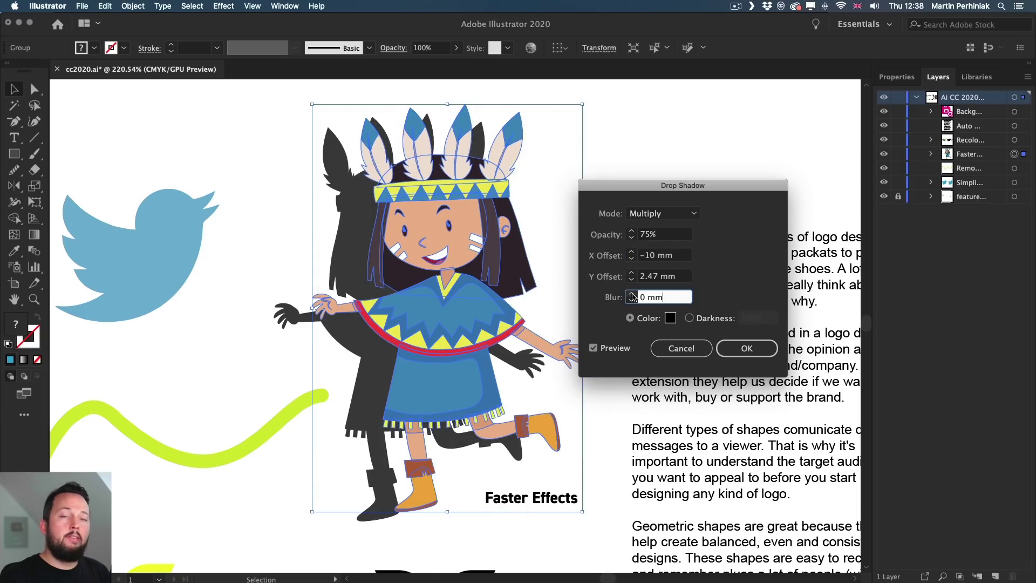
{"action": "left_click", "coordinate": [632, 295], "text": "shift"}
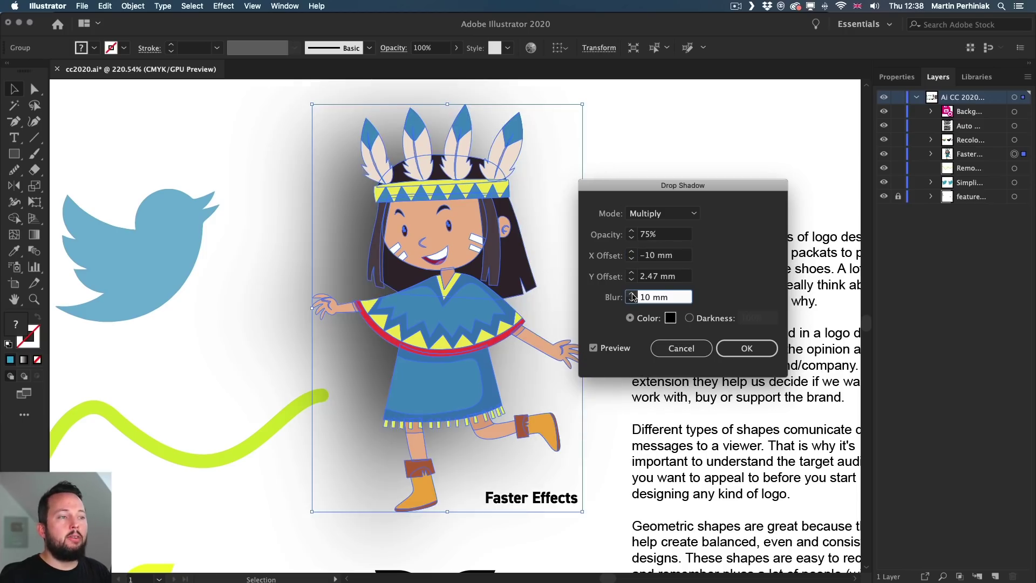
{"action": "left_click", "coordinate": [631, 295], "text": "shift"}
{"action": "left_click", "coordinate": [632, 301], "text": "shift"}
{"action": "left_click", "coordinate": [632, 301], "text": "shift"}
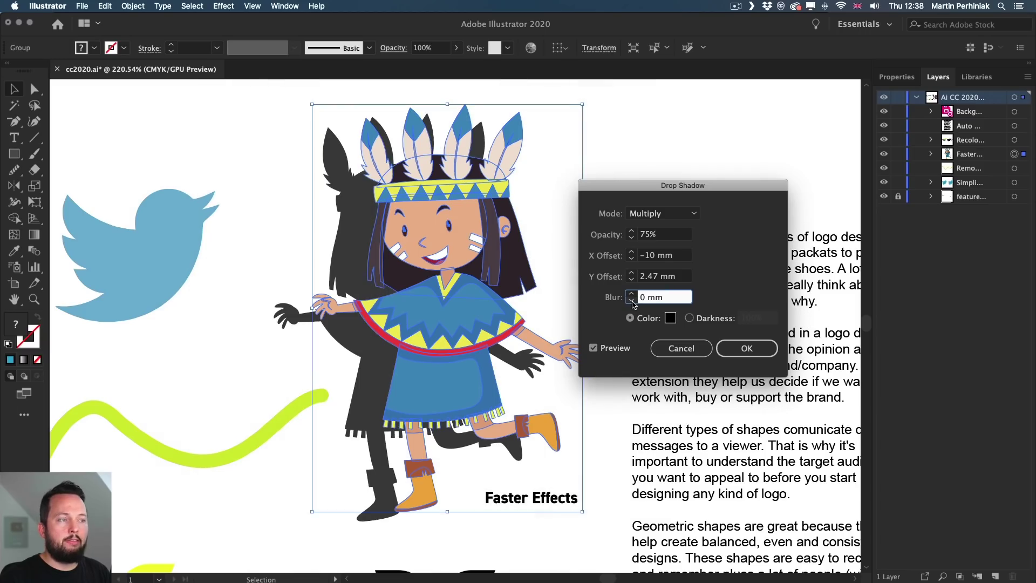
{"action": "left_click", "coordinate": [682, 349]}
{"action": "left_click", "coordinate": [614, 164]}
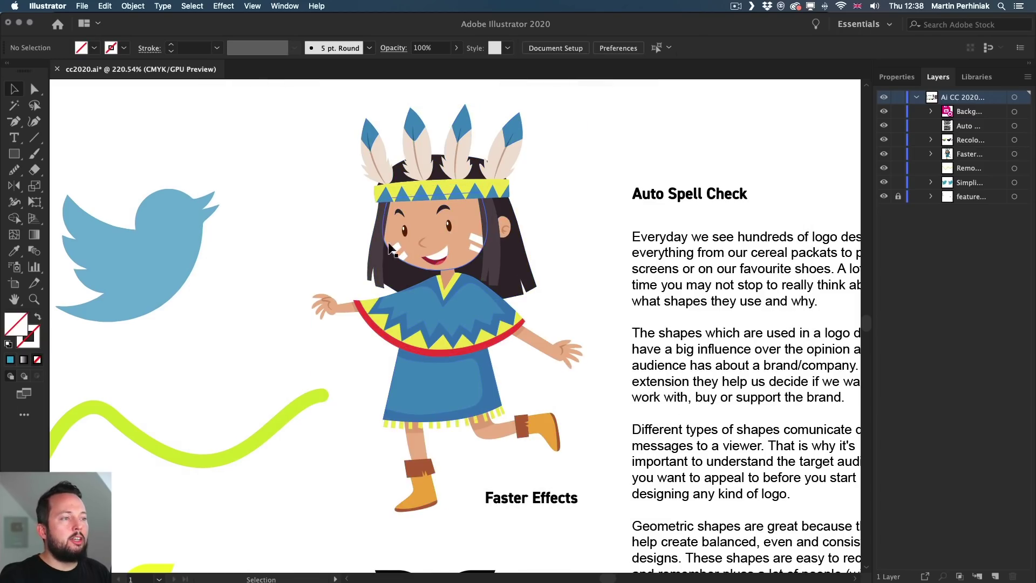
{"action": "key", "text": "z"}
{"action": "left_click_drag", "start_coordinate": [394, 256], "coordinate": [481, 277]}
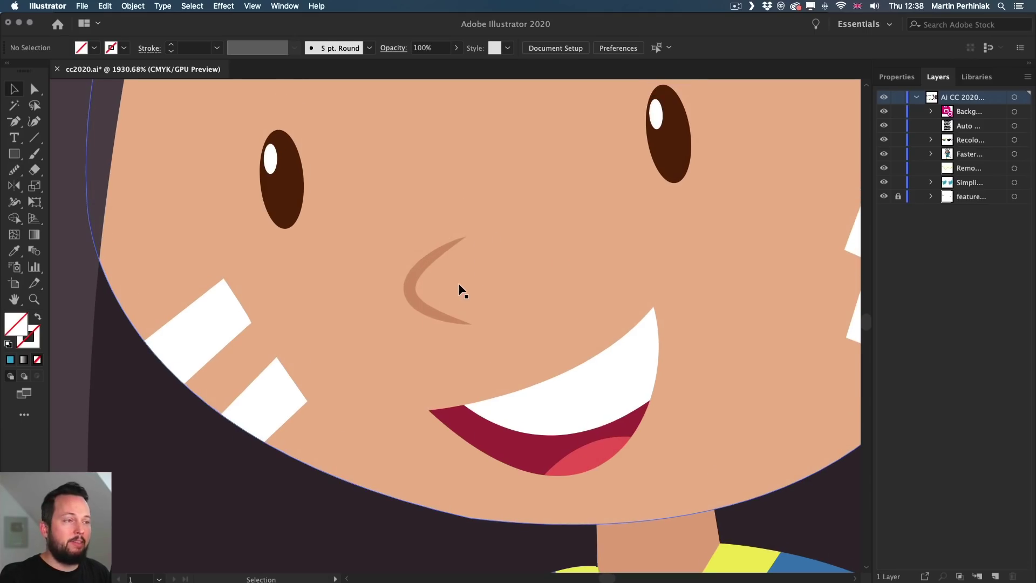
{"action": "key", "text": "a"}
{"action": "left_click", "coordinate": [420, 282]}
{"action": "left_click", "coordinate": [420, 282]}
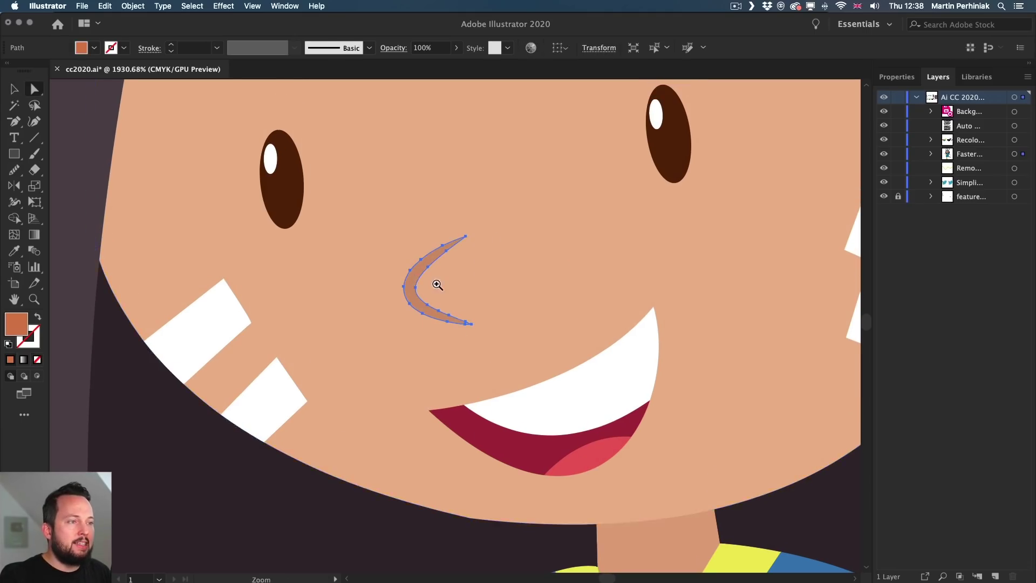
{"action": "scroll", "coordinate": [437, 283], "scroll_direction": "up", "scroll_amount": 3}
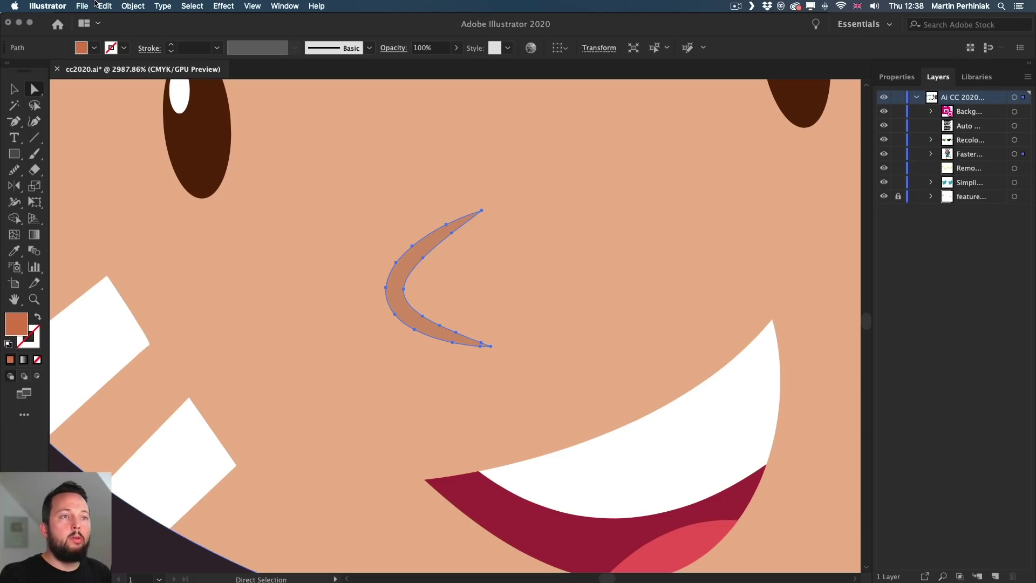
{"action": "left_click", "coordinate": [133, 6]}
{"action": "mouse_move", "coordinate": [180, 252]}
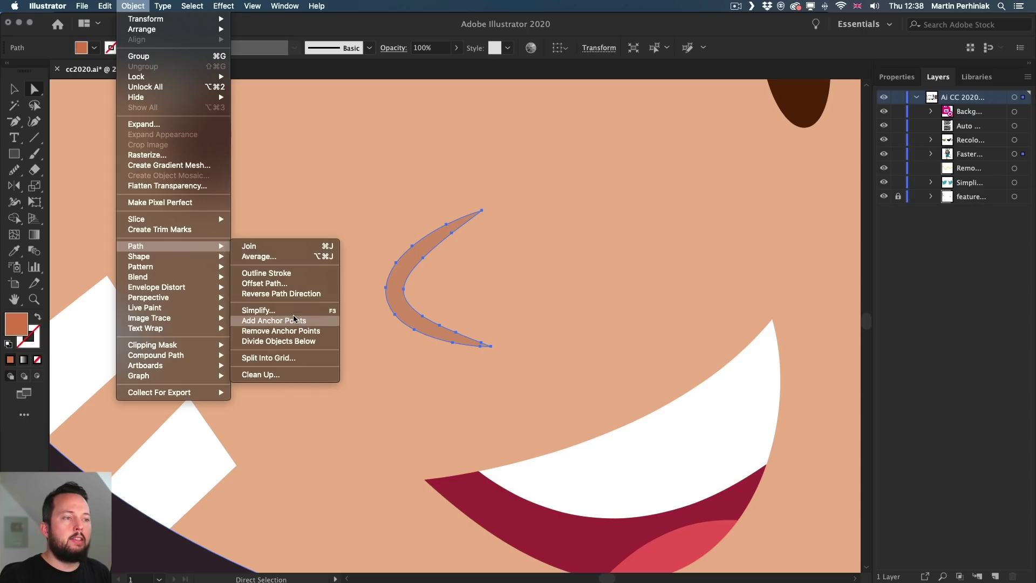
{"action": "left_click", "coordinate": [293, 312]}
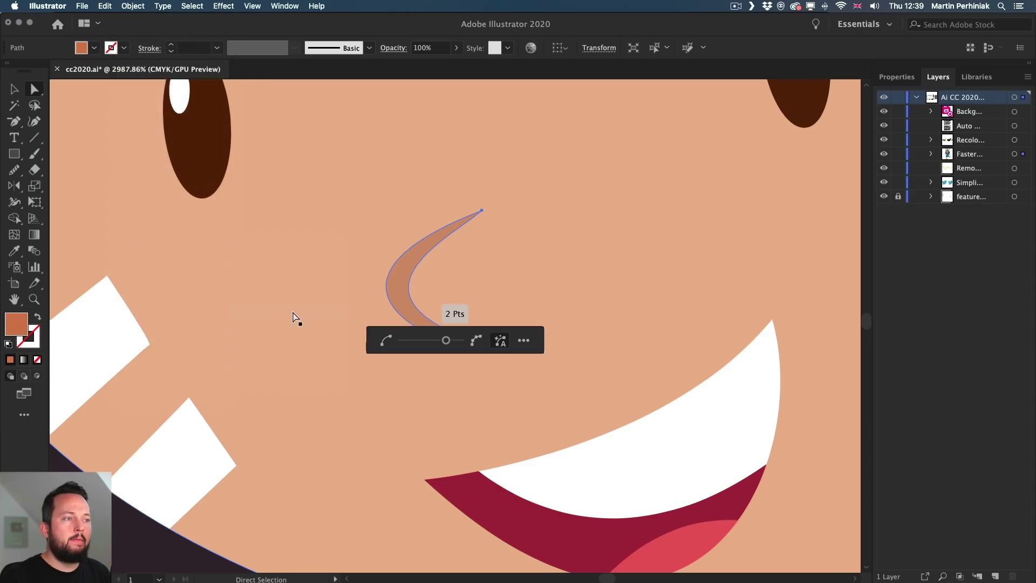
{"action": "left_click", "coordinate": [420, 336]}
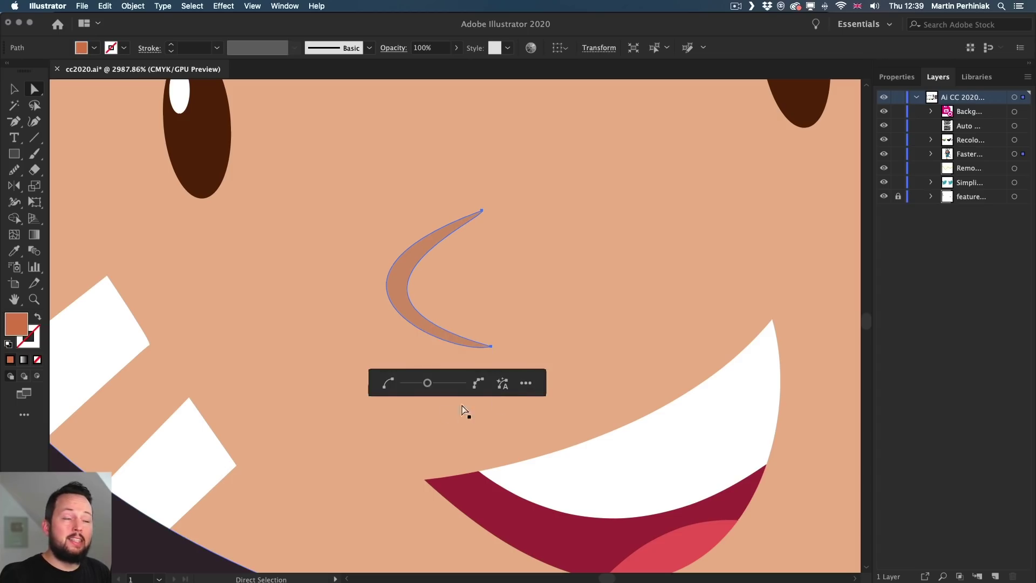
{"action": "left_click", "coordinate": [461, 383]}
{"action": "left_click", "coordinate": [506, 386]}
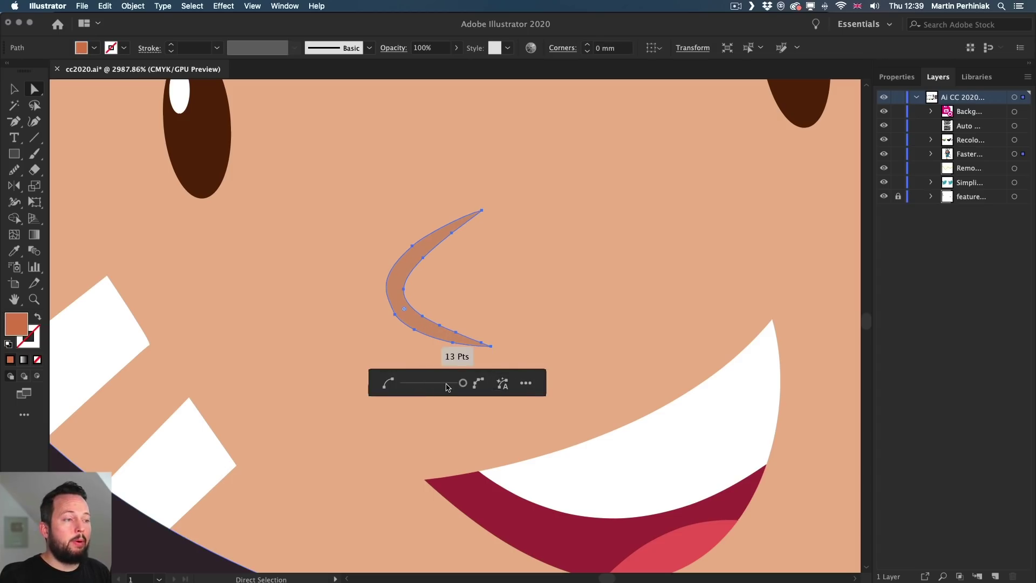
{"action": "left_click", "coordinate": [496, 387]}
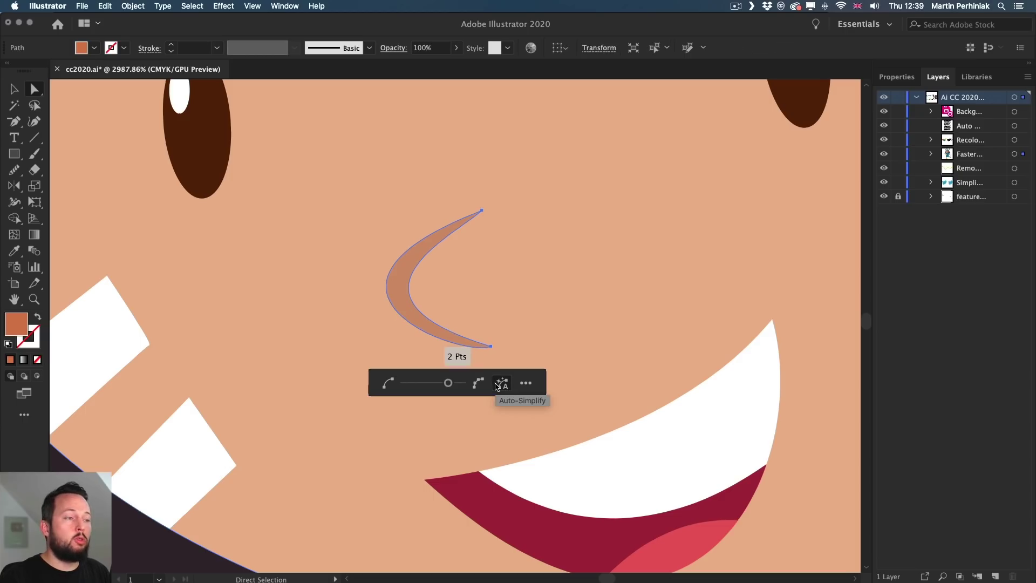
{"action": "left_click", "coordinate": [468, 383]}
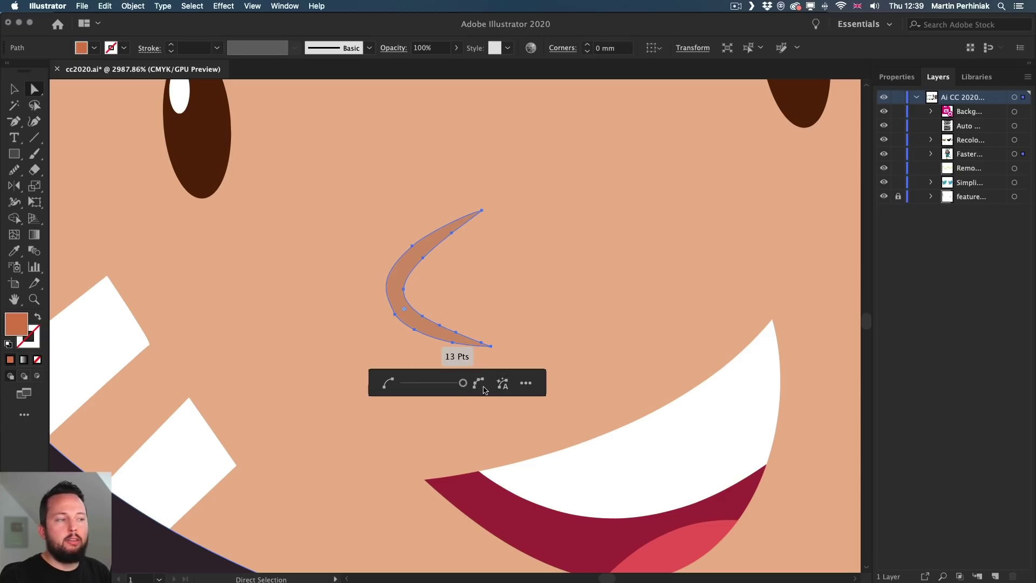
{"action": "left_click", "coordinate": [506, 385]}
{"action": "key", "text": "super+equal"}
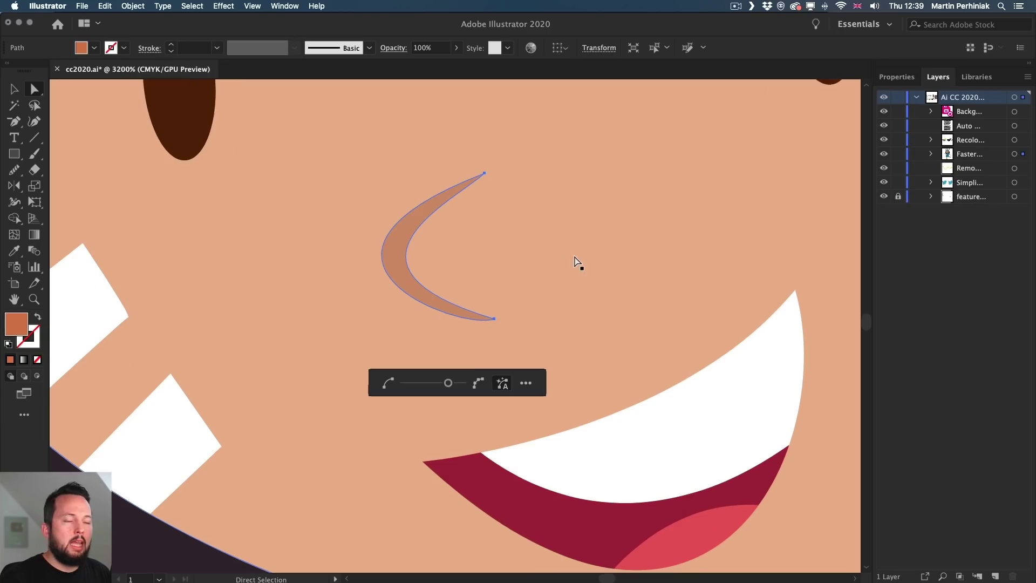
{"action": "key", "text": "Escape"}
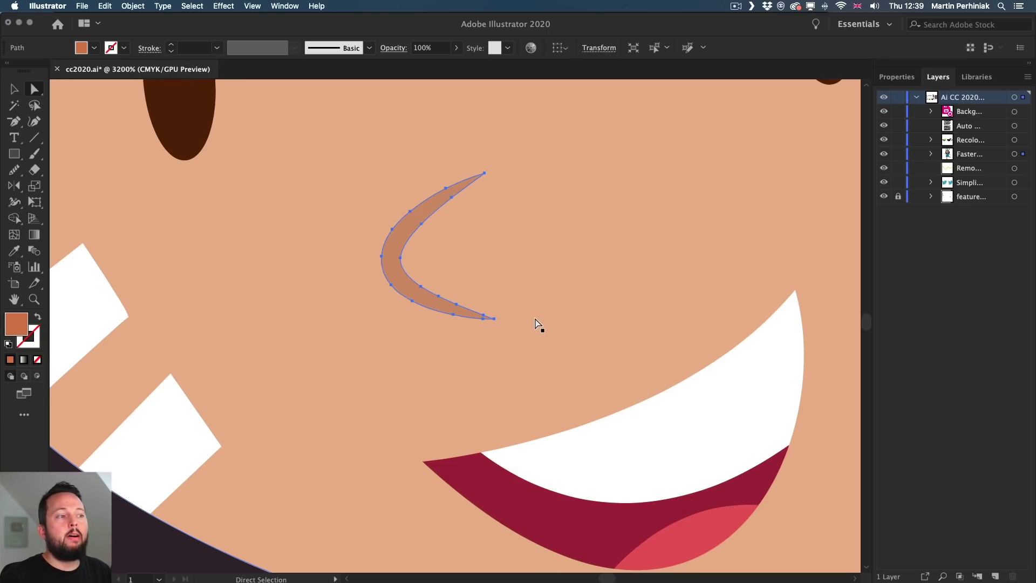
{"action": "key", "text": "super+minus"}
{"action": "key", "text": "super+minus"}
{"action": "key", "text": "super+minus"}
{"action": "key", "text": "super+minus"}
{"action": "key", "text": "super+minus"}
{"action": "key", "text": "super+minus"}
{"action": "key", "text": "super+minus"}
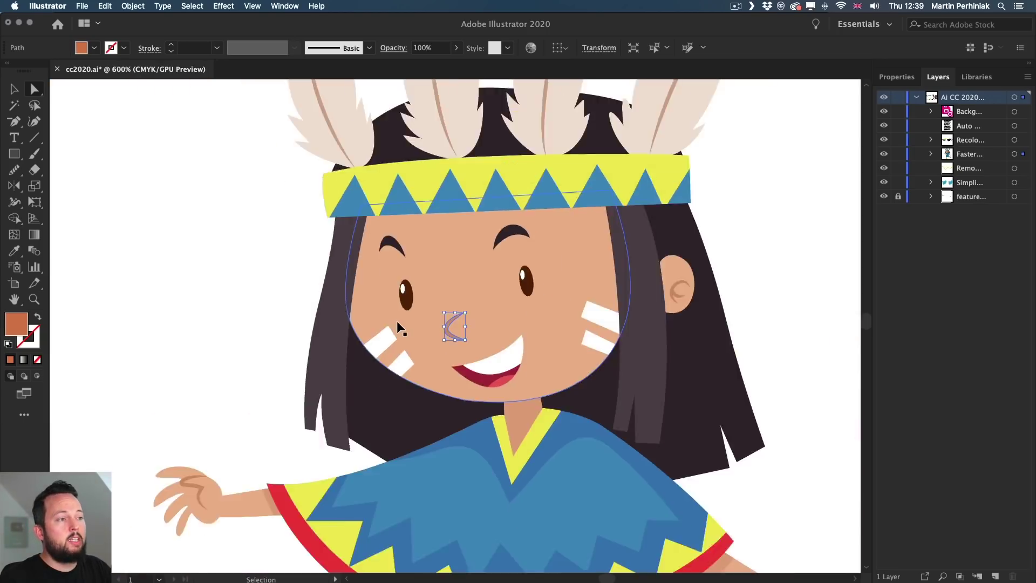
Select the whole girl and toggle Auto-Simplify between 630 and 452 points, ending at 452
{"action": "key", "text": "super+minus"}
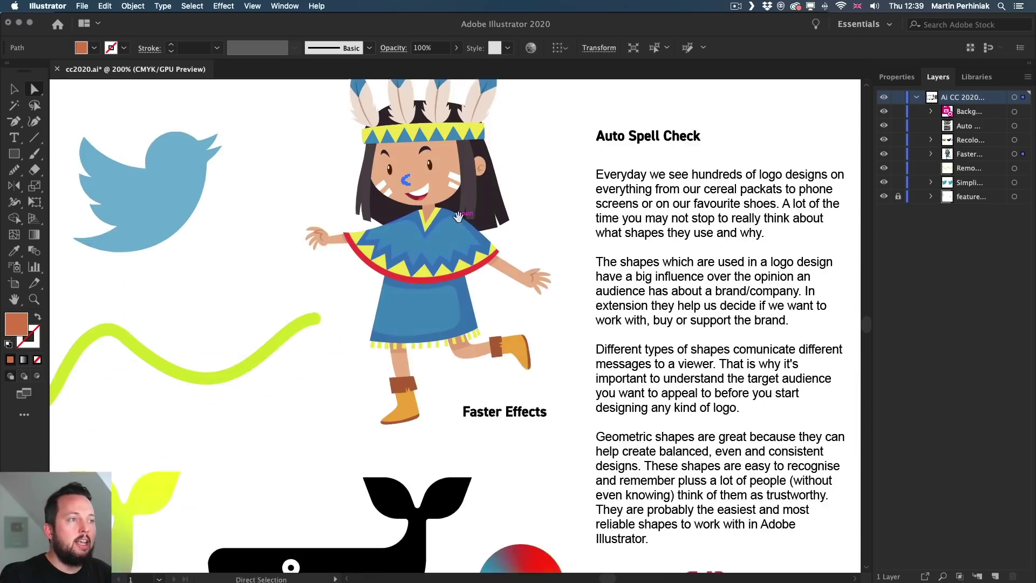
{"action": "scroll", "coordinate": [458, 216], "scroll_direction": "up", "scroll_amount": 3}
{"action": "scroll", "coordinate": [432, 248], "scroll_direction": "up", "scroll_amount": 5}
{"action": "key", "text": "v"}
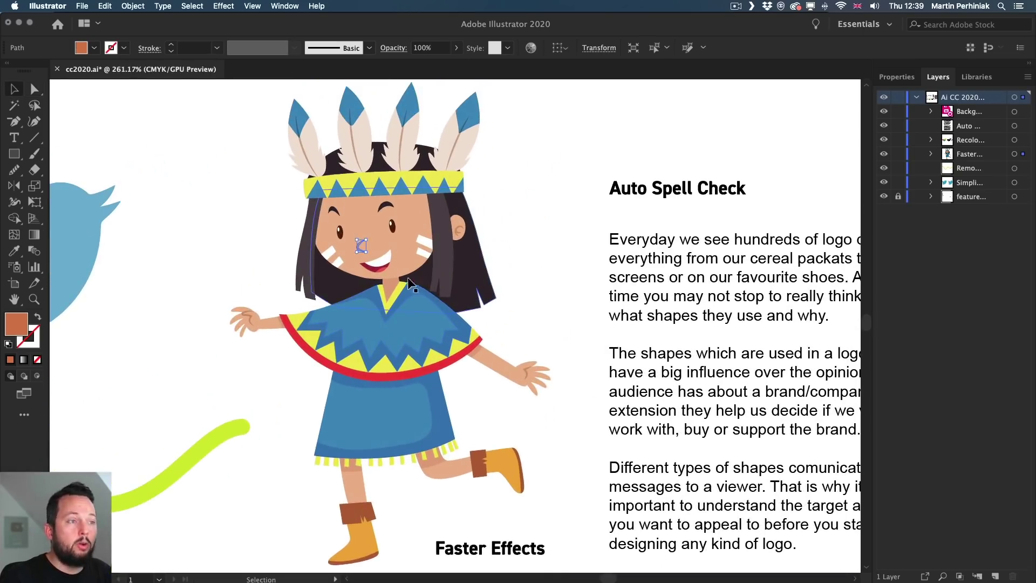
{"action": "left_click", "coordinate": [409, 281]}
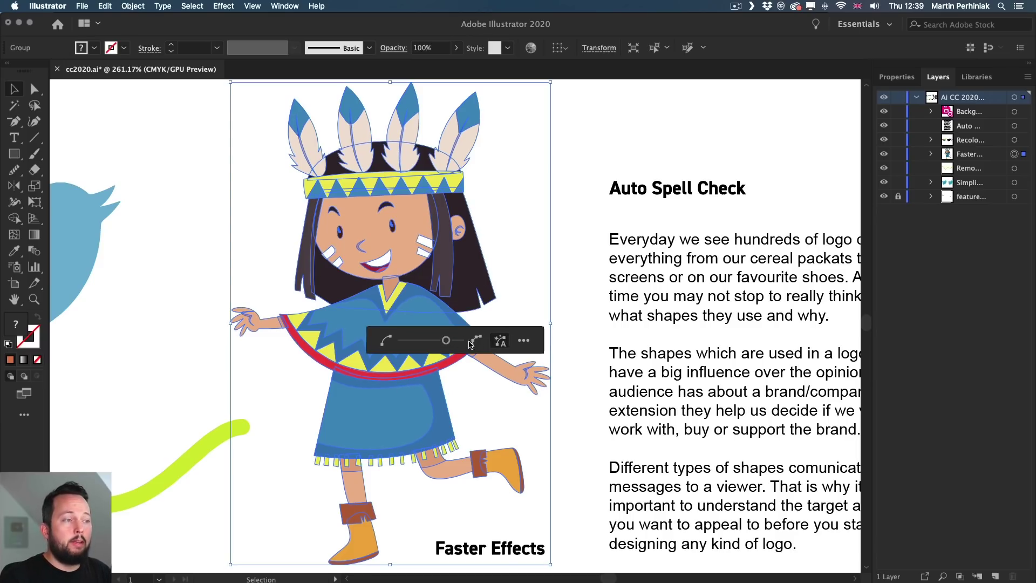
{"action": "left_click", "coordinate": [462, 340]}
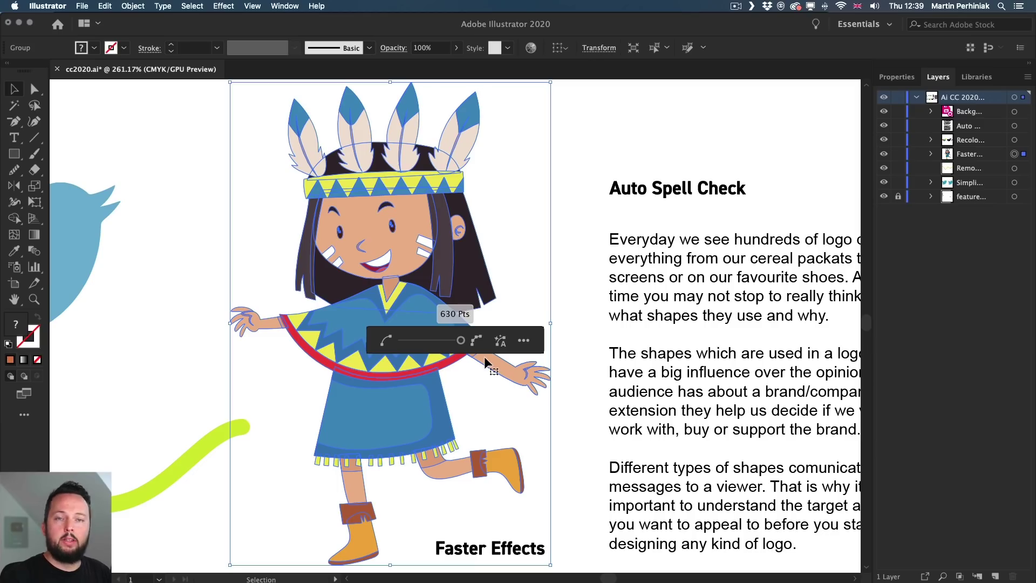
{"action": "left_click", "coordinate": [501, 341]}
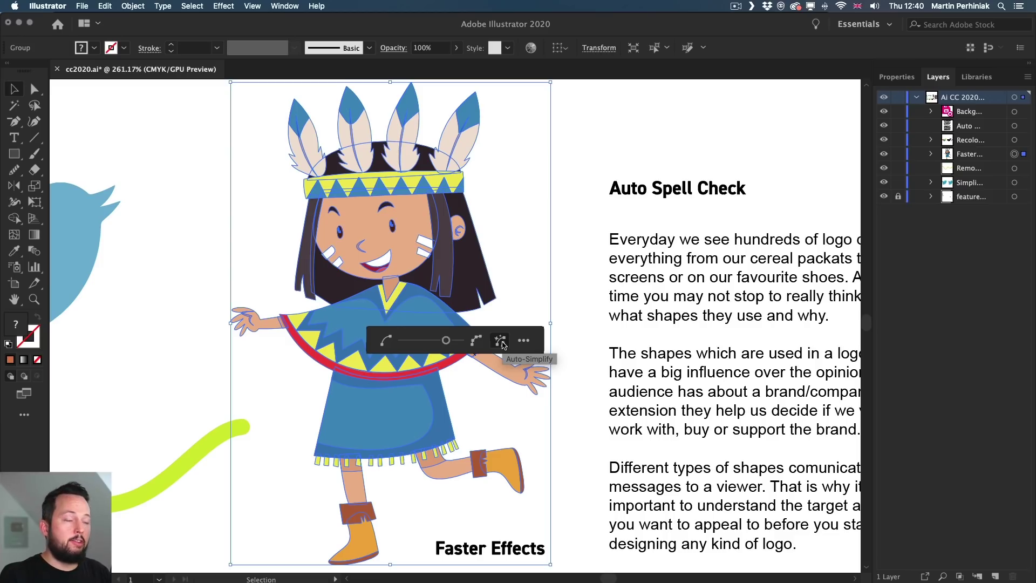
{"action": "left_click", "coordinate": [502, 344]}
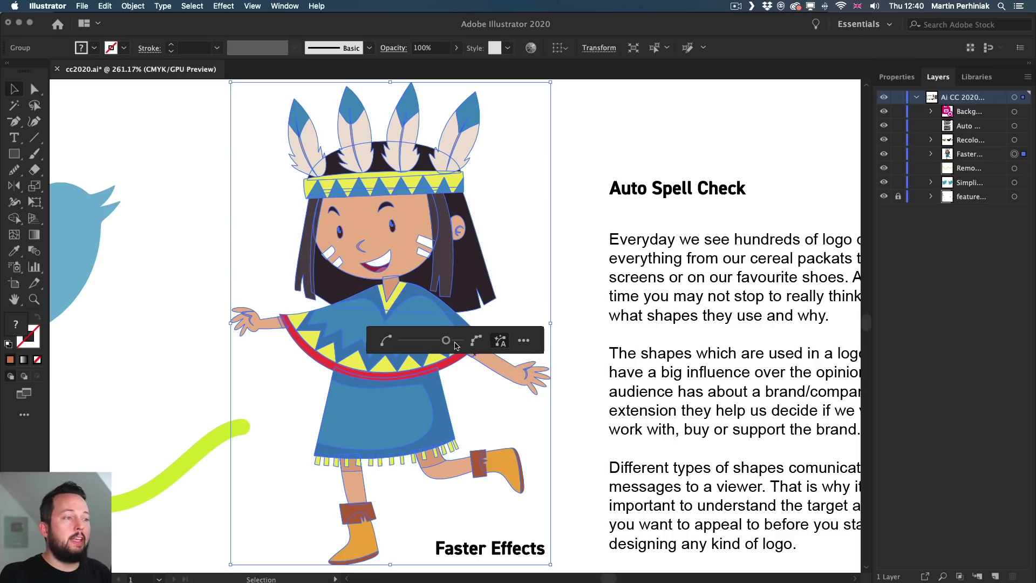
{"action": "left_click", "coordinate": [502, 344]}
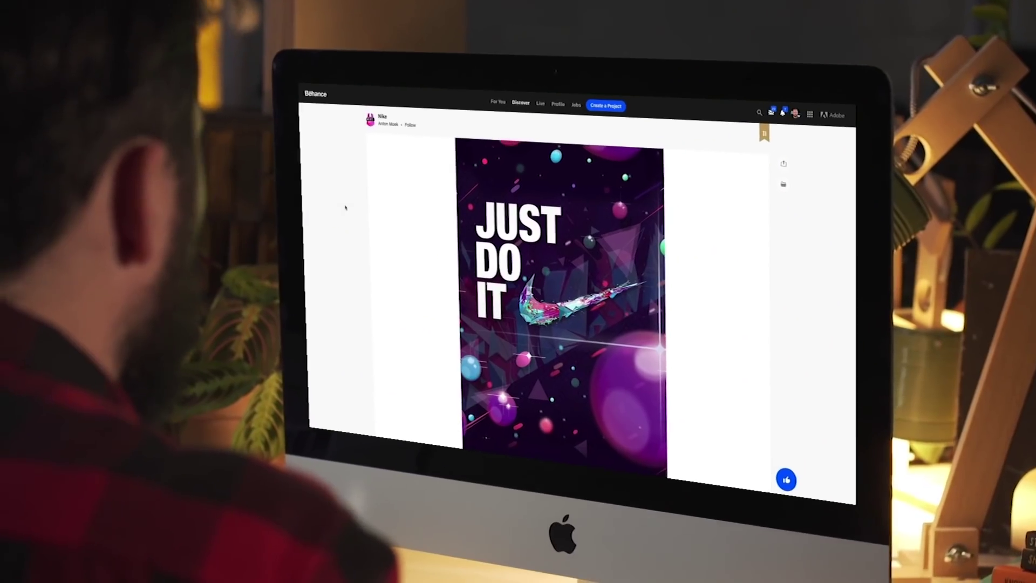
Scroll down through the gallery of illustration thumbnails in the browser
{"action": "scroll", "coordinate": [345, 207], "scroll_direction": "down", "scroll_amount": 5}
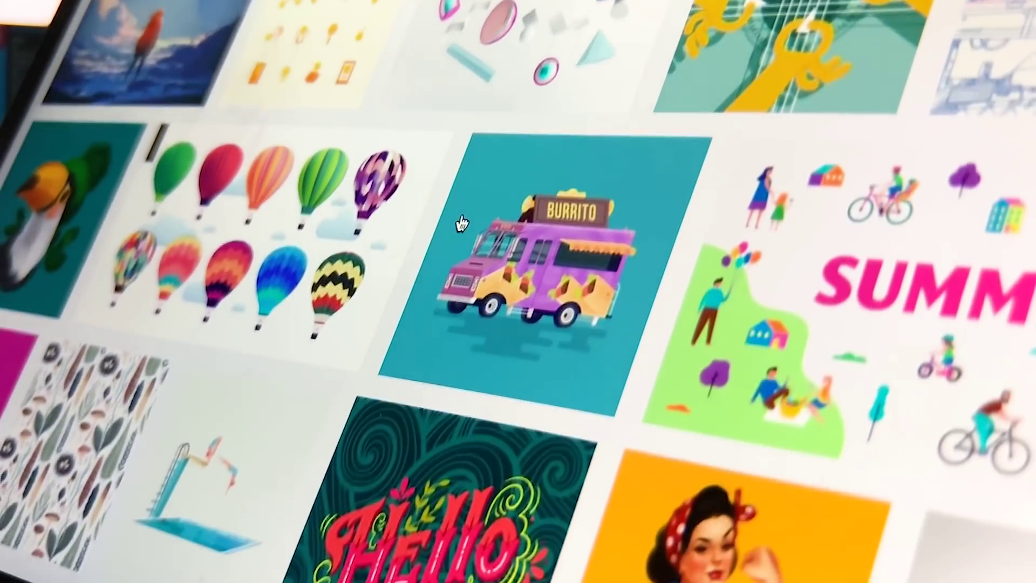
{"action": "scroll", "coordinate": [459, 222], "scroll_direction": "down", "scroll_amount": 6}
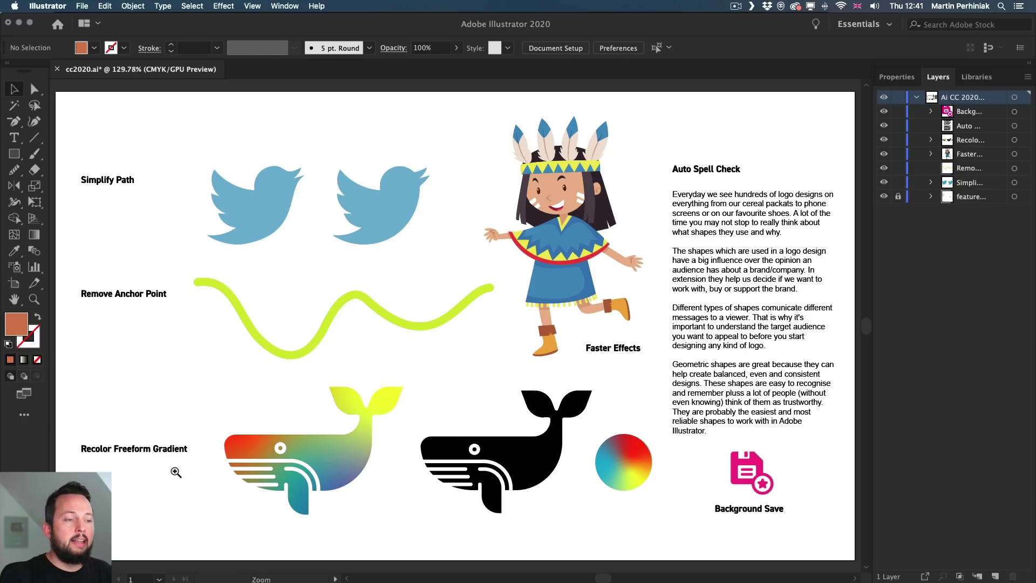
Enter the rainbow whale's group and target its gradient-filled rectangle in the Layers panel
{"action": "scroll", "coordinate": [192, 480], "scroll_direction": "up", "scroll_amount": 5}
{"action": "scroll", "coordinate": [233, 444], "scroll_direction": "down", "scroll_amount": 2}
{"action": "scroll", "coordinate": [252, 444], "scroll_direction": "up", "scroll_amount": 3}
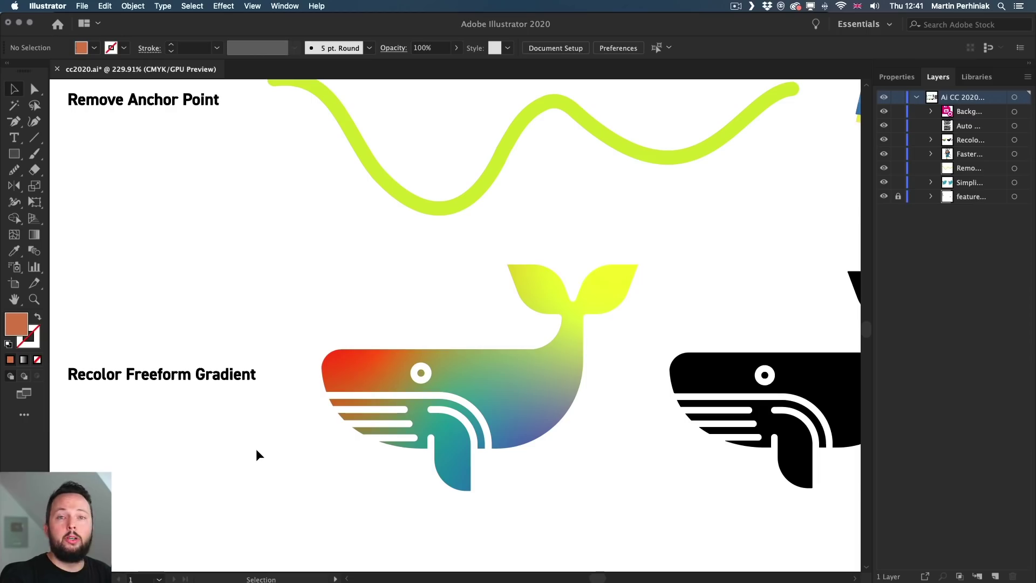
{"action": "left_click", "coordinate": [495, 378]}
{"action": "double_click", "coordinate": [510, 363]}
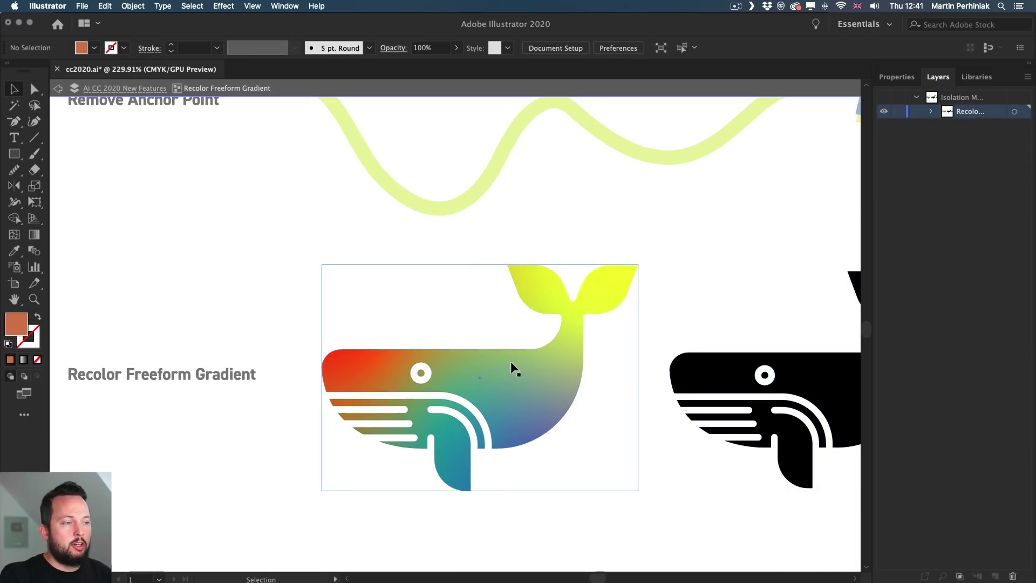
{"action": "left_click", "coordinate": [930, 111]}
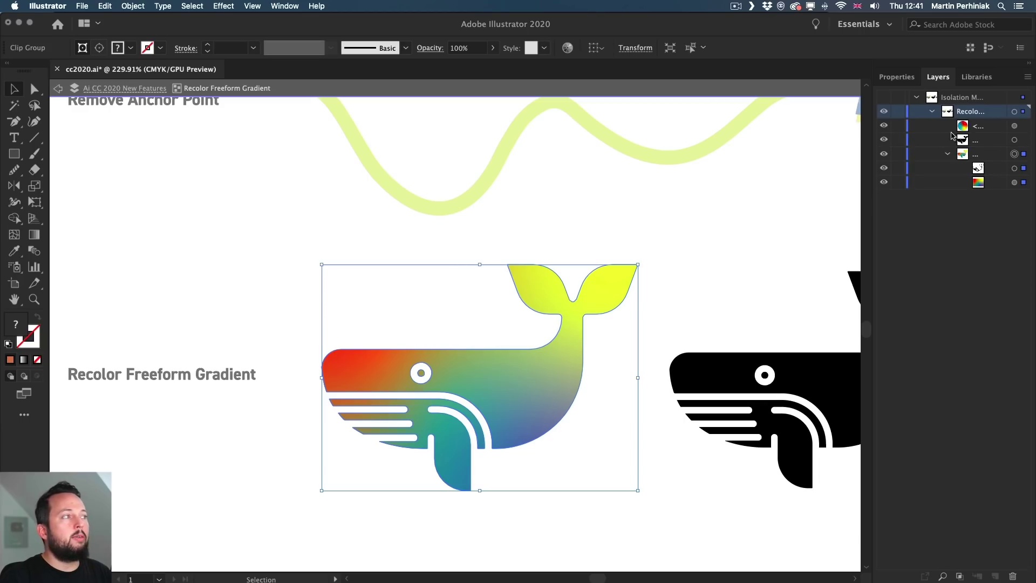
{"action": "left_click", "coordinate": [1014, 182]}
Drag the freeform colour points, moving blue up into the belly and recolouring the body
{"action": "key", "text": "g"}
{"action": "scroll", "coordinate": [486, 421], "scroll_direction": "up", "scroll_amount": 2}
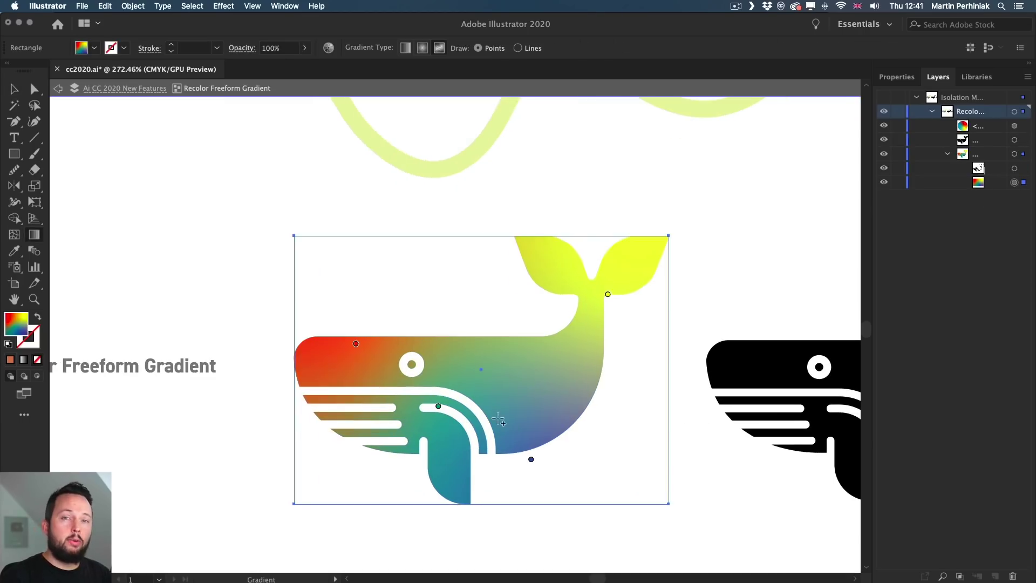
{"action": "key", "text": "g"}
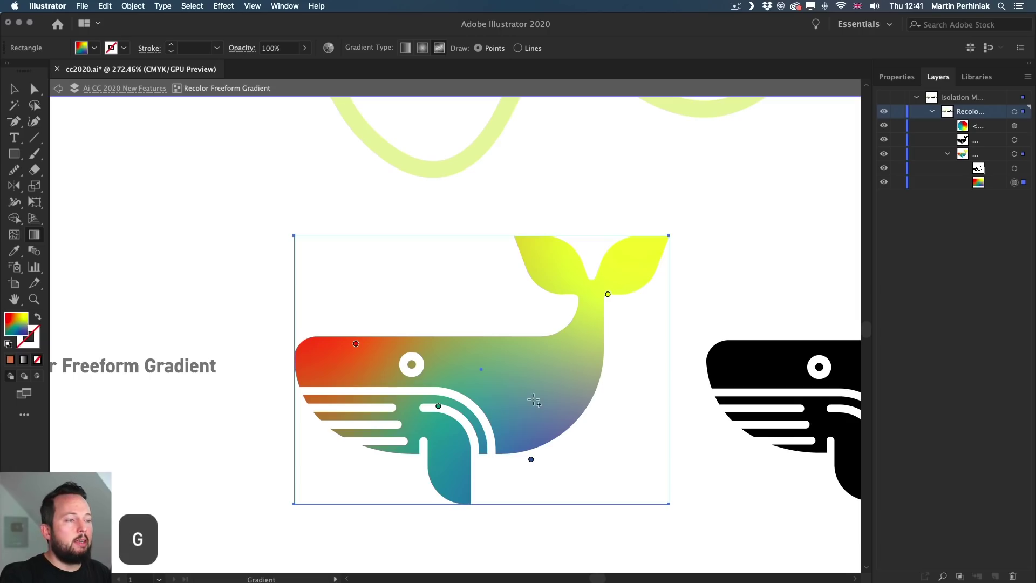
{"action": "scroll", "coordinate": [485, 426], "scroll_direction": "right", "scroll_amount": 3}
{"action": "left_click", "coordinate": [446, 460]}
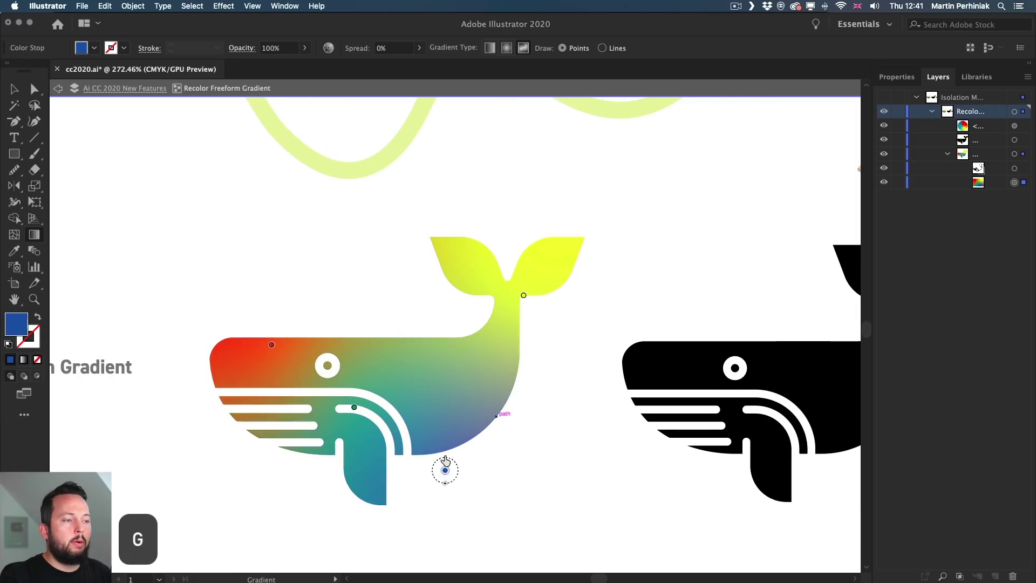
{"action": "left_click_drag", "start_coordinate": [447, 460], "coordinate": [464, 405]}
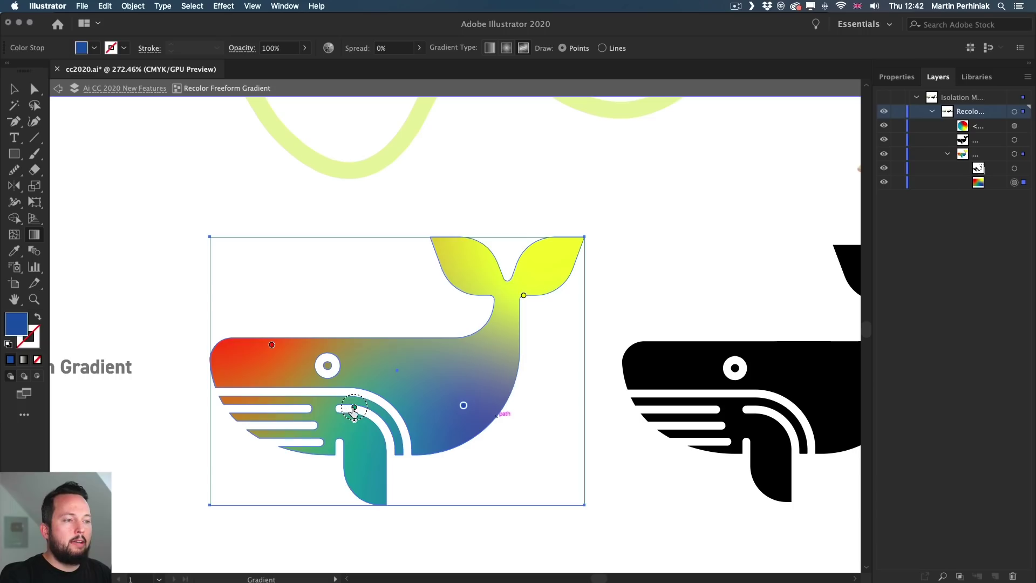
{"action": "left_click_drag", "start_coordinate": [354, 407], "coordinate": [472, 376]}
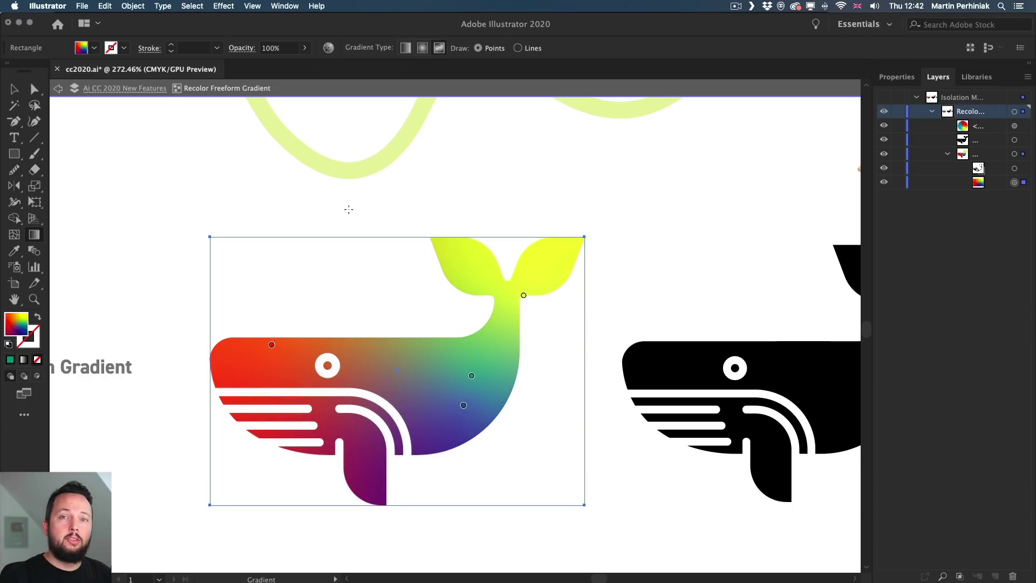
{"action": "left_click", "coordinate": [327, 48]}
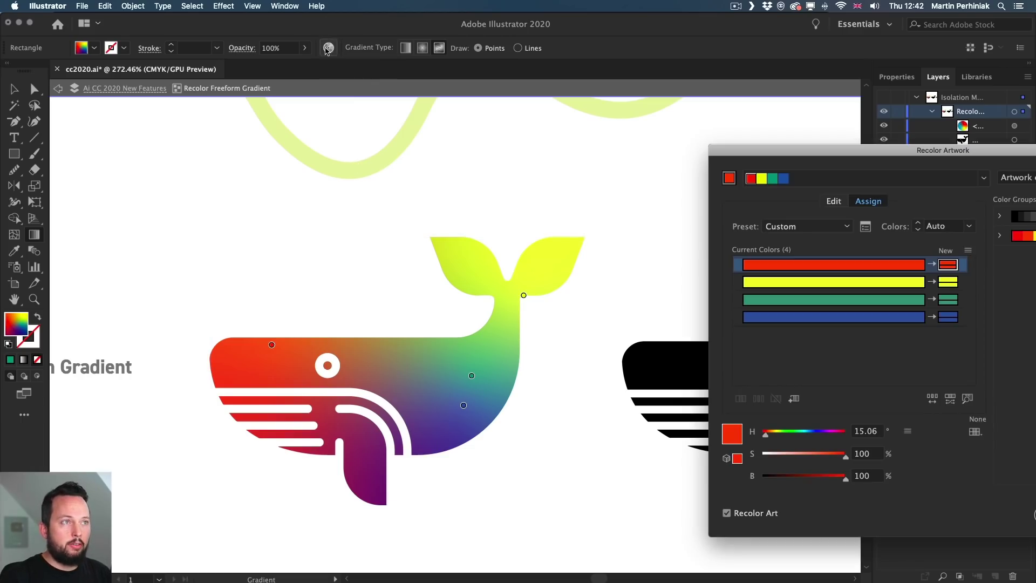
{"action": "left_click_drag", "start_coordinate": [915, 153], "coordinate": [731, 126]}
{"action": "left_click", "coordinate": [649, 165]}
{"action": "left_click_drag", "start_coordinate": [636, 210], "coordinate": [656, 239]}
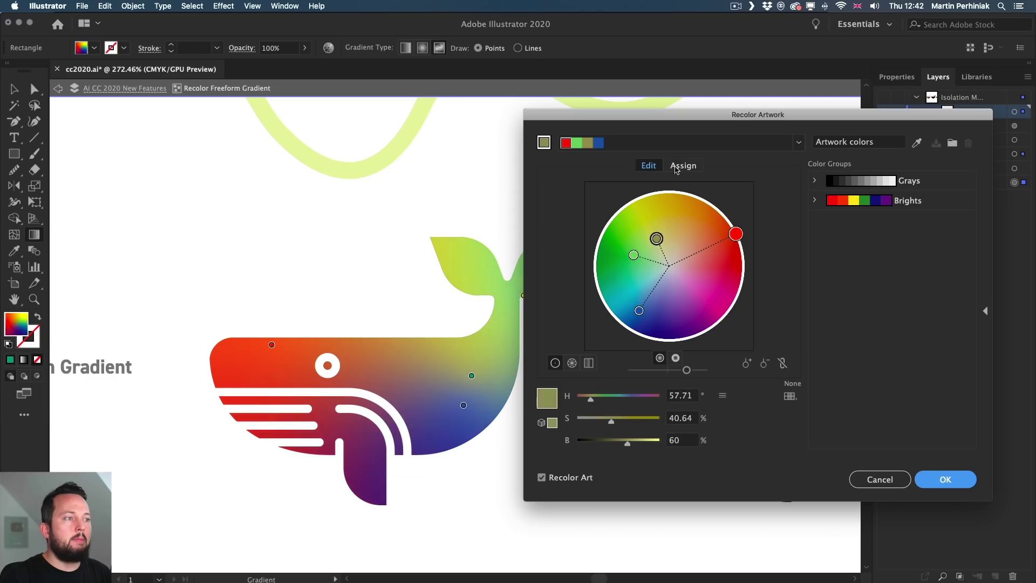
{"action": "left_click_drag", "start_coordinate": [671, 115], "coordinate": [706, 110]}
{"action": "left_click", "coordinate": [834, 140]}
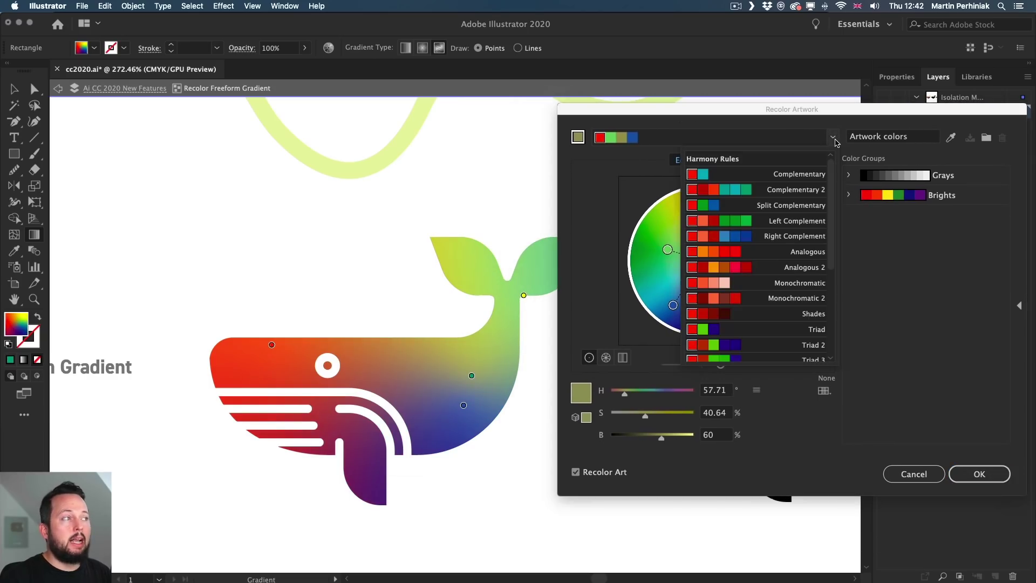
{"action": "left_click", "coordinate": [737, 175]}
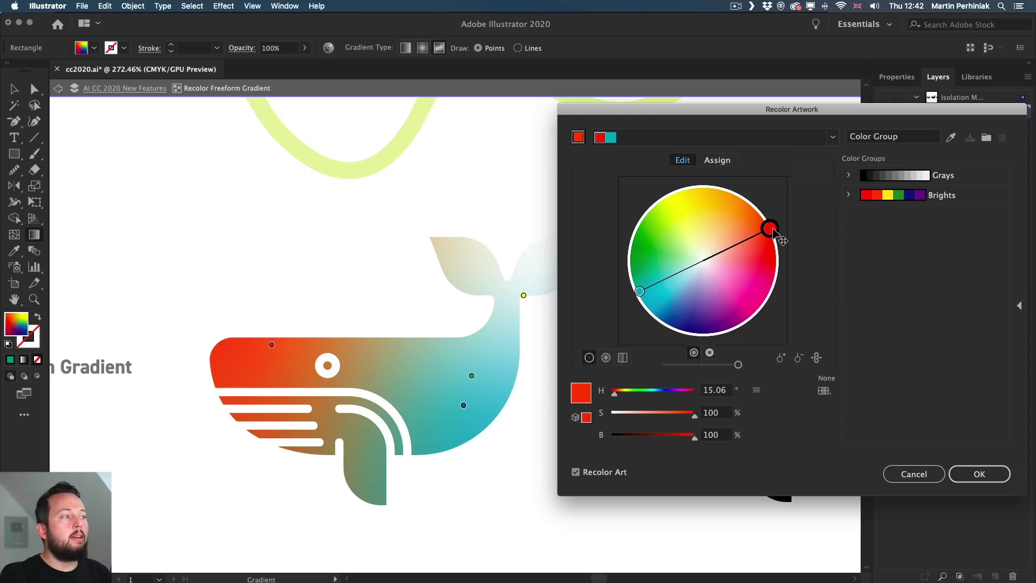
{"action": "mouse_move", "coordinate": [770, 228]}
{"action": "left_mouse_down"}
{"action": "mouse_move", "coordinate": [736, 242]}
{"action": "mouse_move", "coordinate": [687, 225]}
{"action": "mouse_move", "coordinate": [673, 234]}
{"action": "mouse_move", "coordinate": [672, 277]}
{"action": "left_mouse_up"}
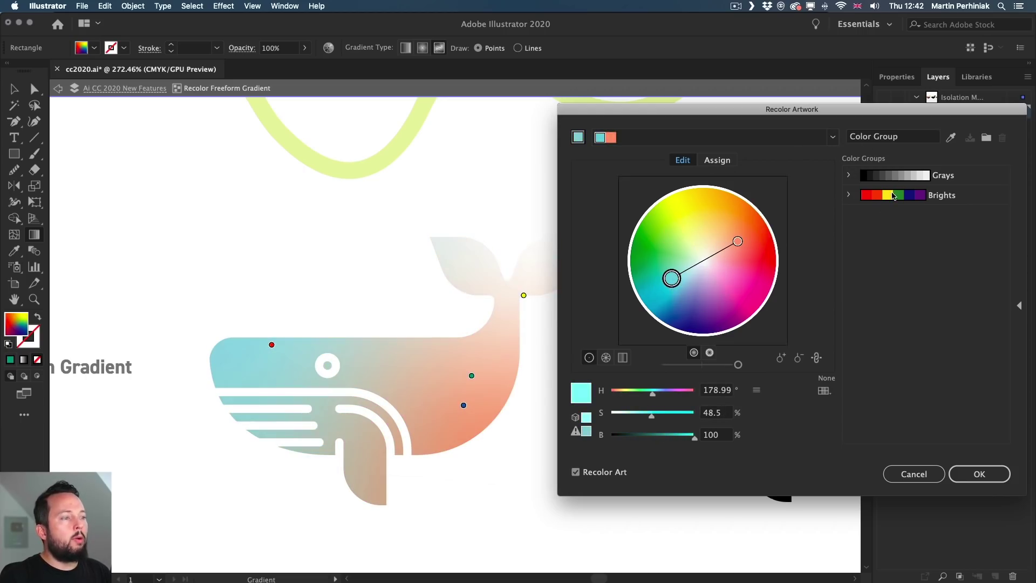
{"action": "left_click", "coordinate": [893, 196]}
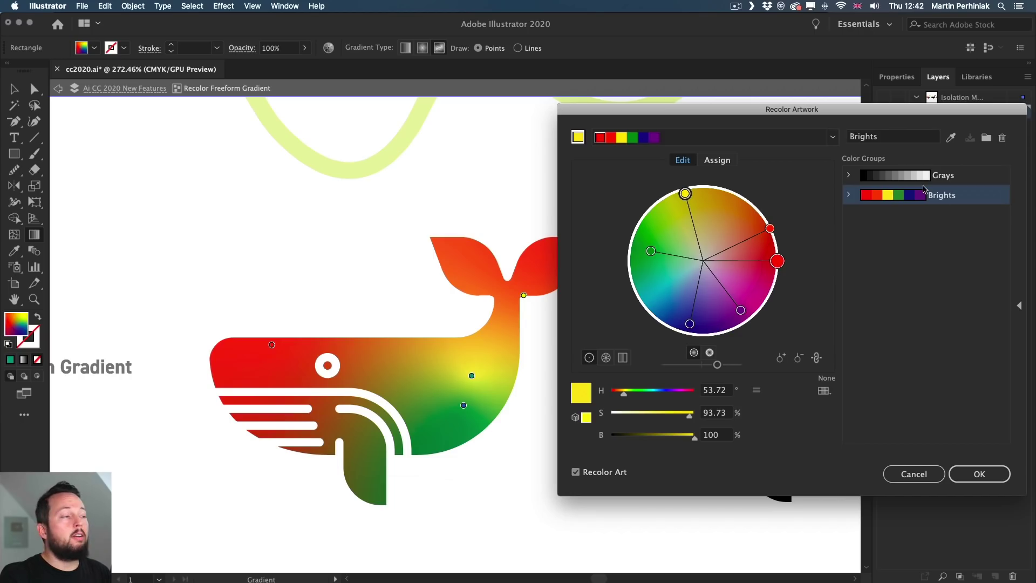
{"action": "mouse_move", "coordinate": [685, 193]}
{"action": "left_mouse_down"}
{"action": "mouse_move", "coordinate": [731, 278]}
{"action": "mouse_move", "coordinate": [720, 312]}
{"action": "left_mouse_up"}
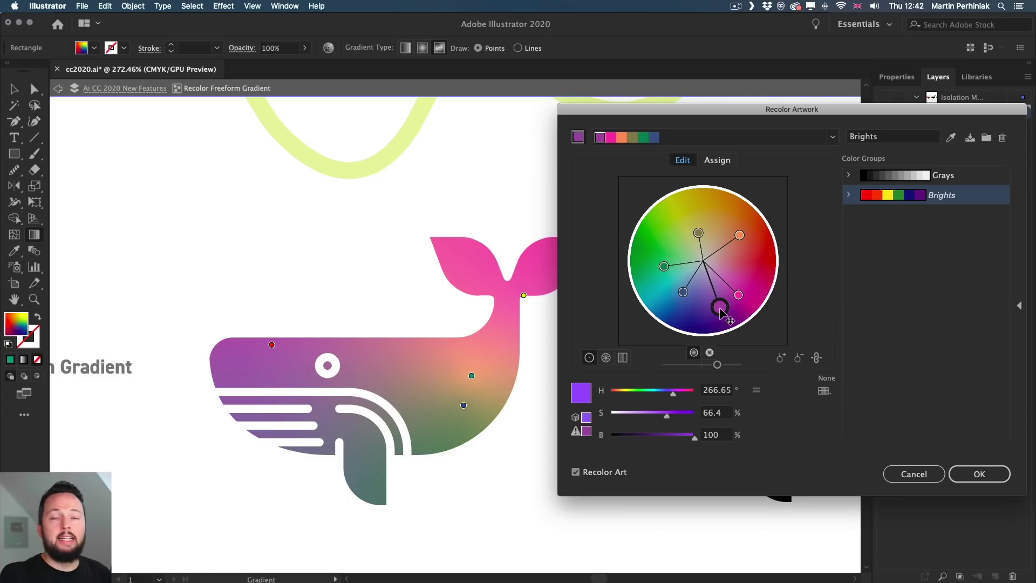
{"action": "left_click", "coordinate": [716, 160]}
{"action": "left_click", "coordinate": [717, 242]}
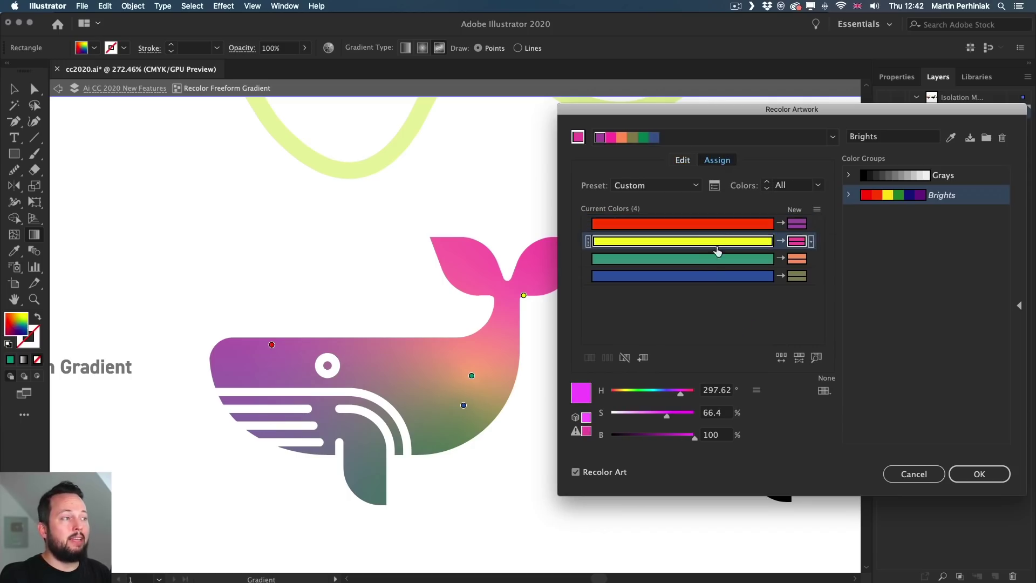
{"action": "left_click", "coordinate": [714, 259]}
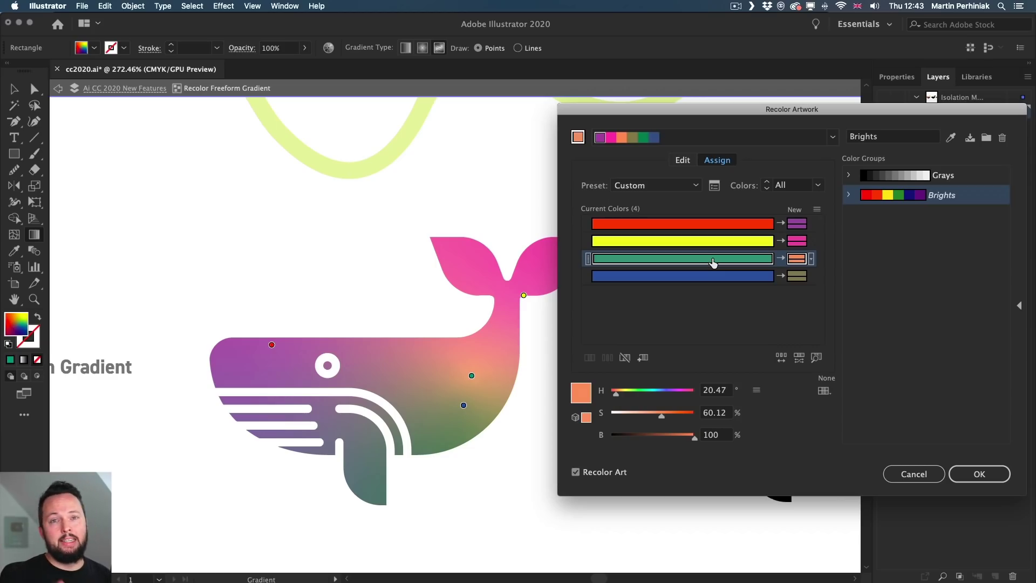
{"action": "key", "text": "Escape"}
{"action": "left_click", "coordinate": [708, 267]}
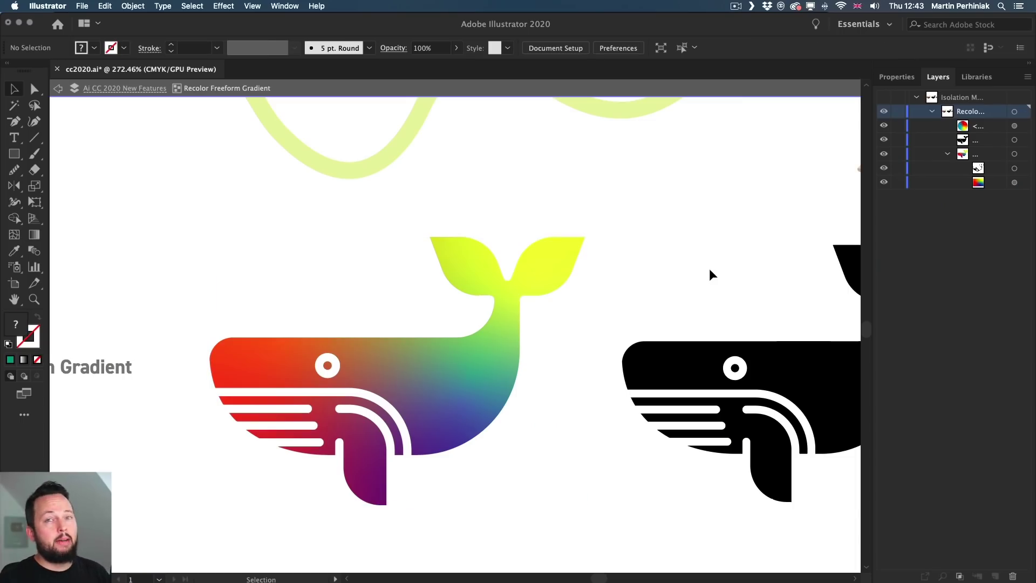
Pan to the black whale, try a freeform gradient on it, and delete its colour points
{"action": "left_click_drag", "start_coordinate": [707, 279], "coordinate": [466, 277]}
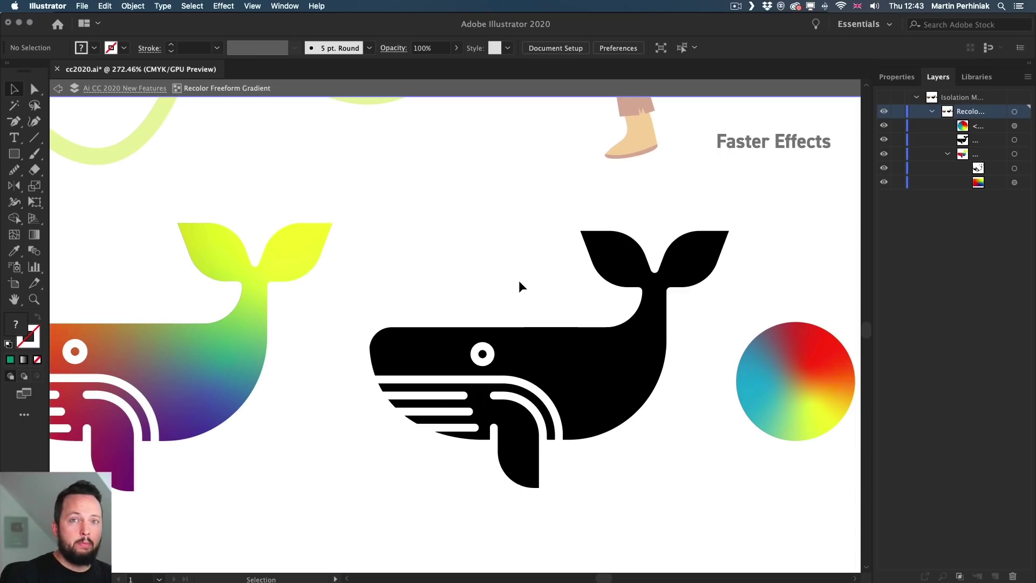
{"action": "left_click", "coordinate": [550, 339]}
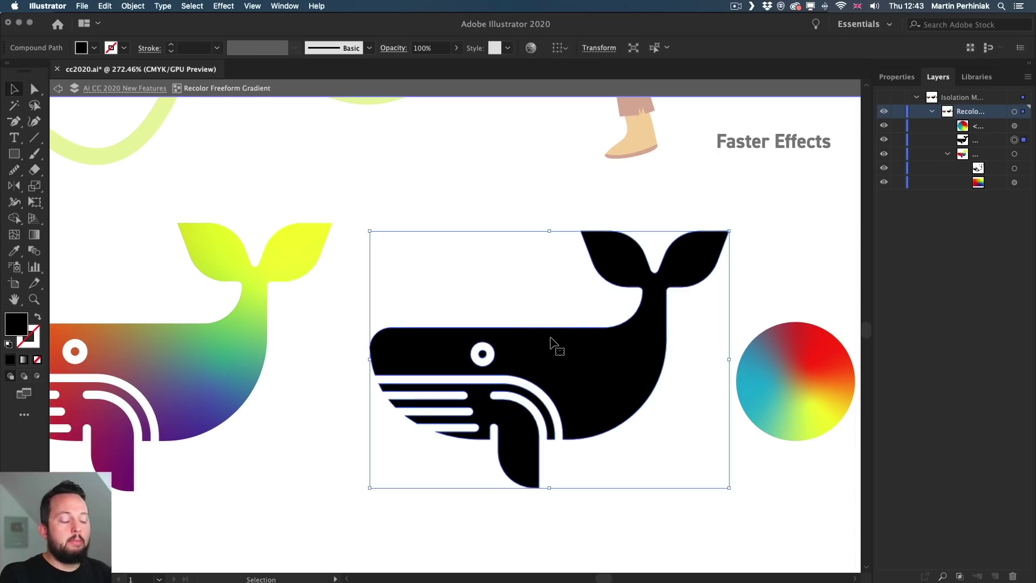
{"action": "key", "text": "g"}
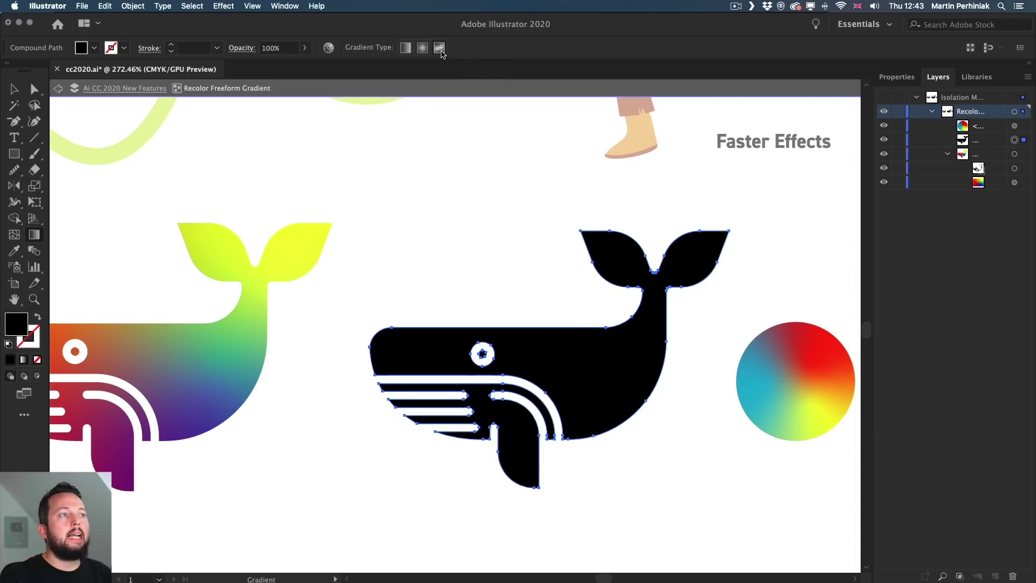
{"action": "left_click", "coordinate": [440, 48]}
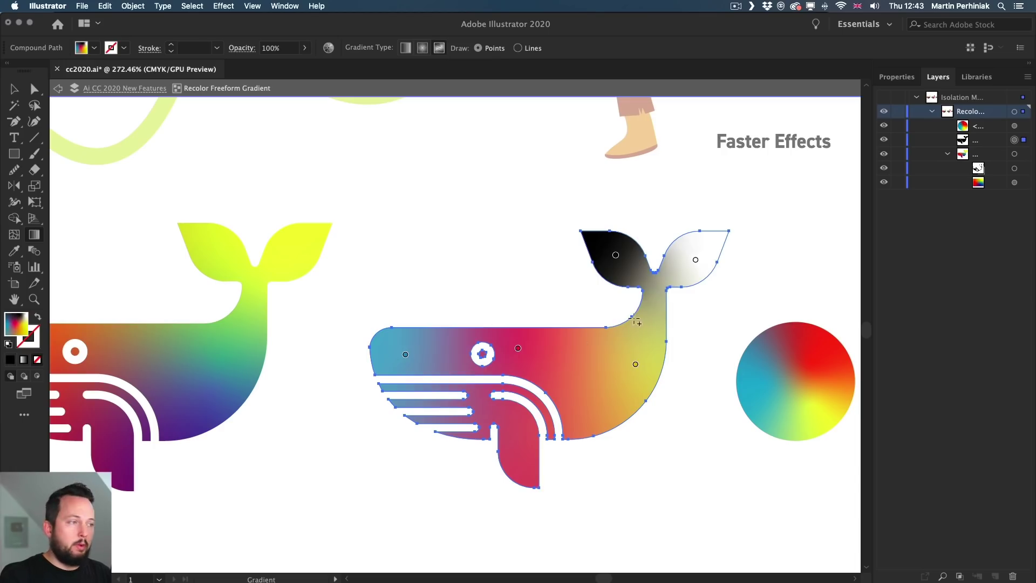
{"action": "left_click", "coordinate": [615, 257]}
{"action": "key", "text": "Delete"}
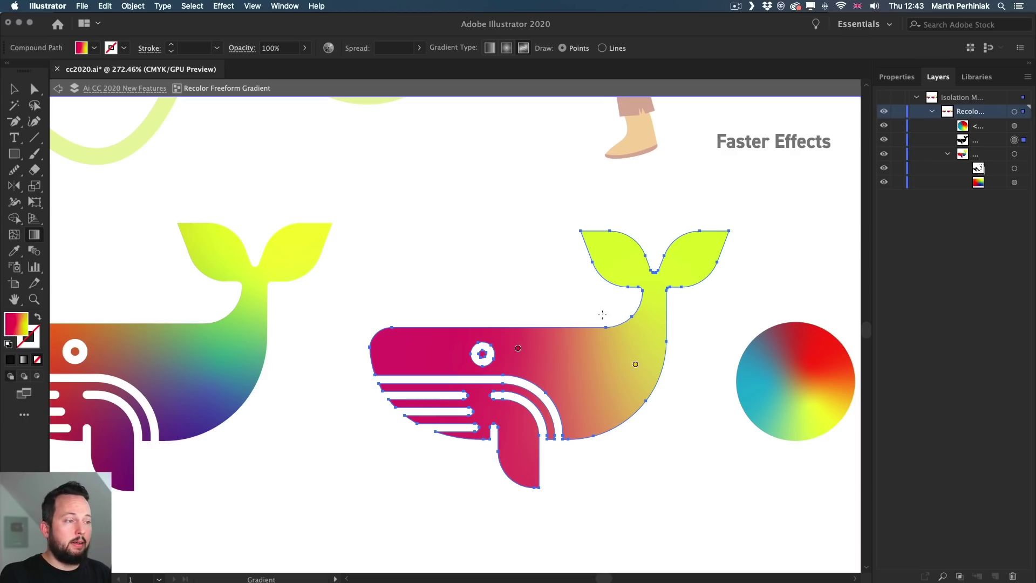
{"action": "left_click", "coordinate": [390, 351]}
{"action": "key", "text": "Delete"}
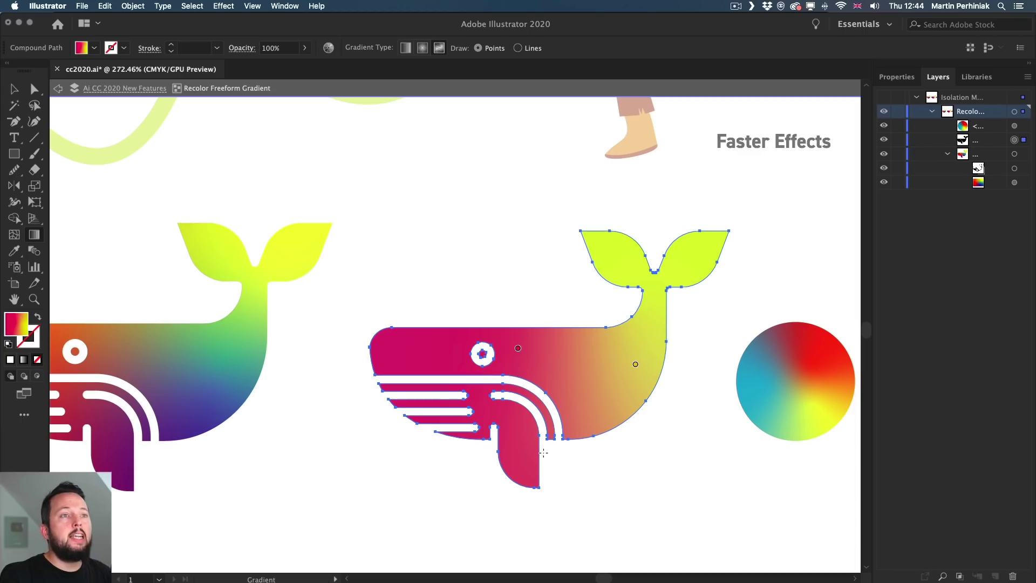
Reset the black whale's fill to solid black from the swatches and deselect it
{"action": "left_click", "coordinate": [93, 48]}
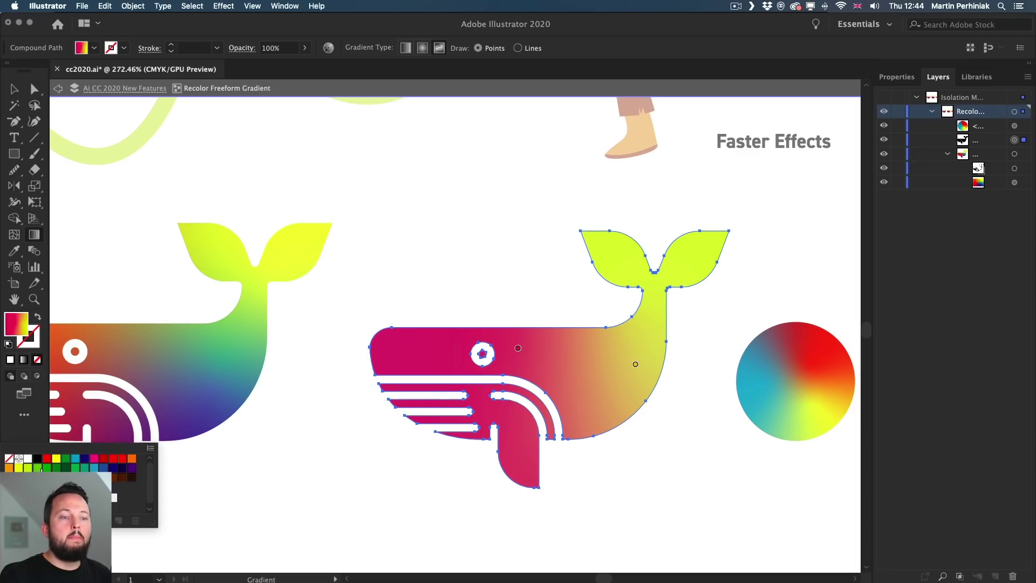
{"action": "left_click", "coordinate": [37, 459]}
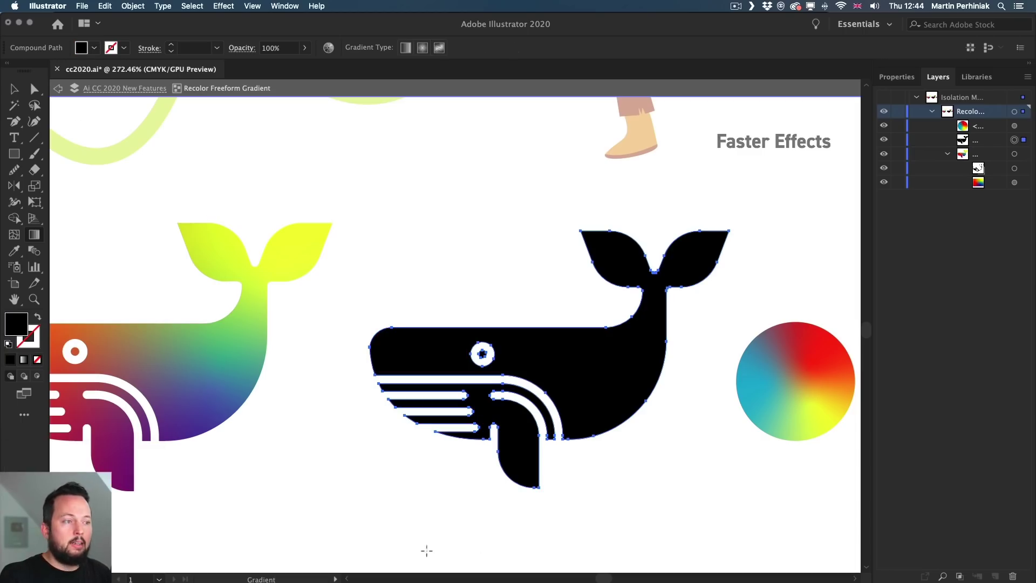
{"action": "key", "text": "v"}
{"action": "left_click", "coordinate": [416, 512]}
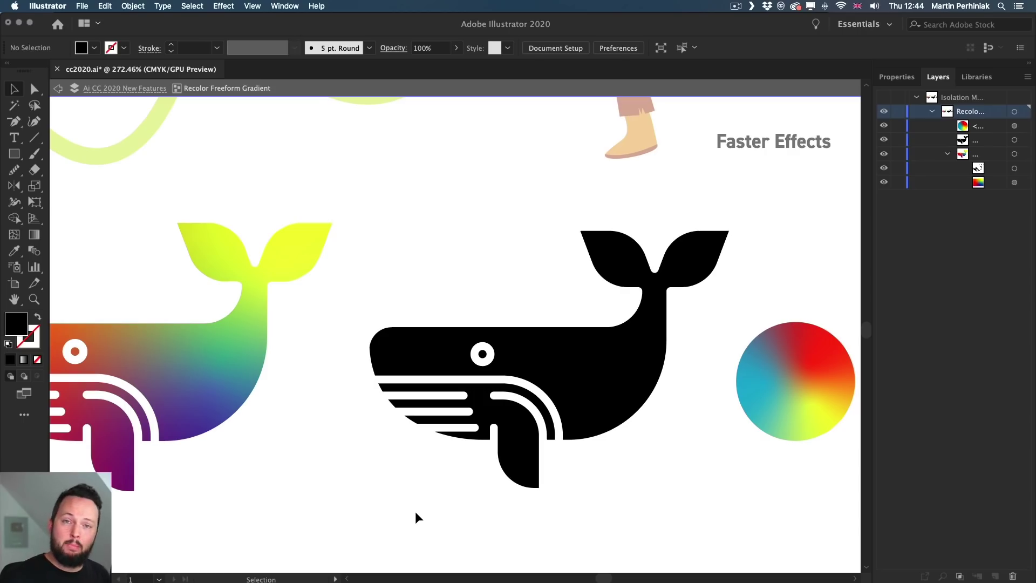
Draw a rectangle over the black whale and fill it with a freeform gradient
{"action": "key", "text": "m"}
{"action": "left_click_drag", "start_coordinate": [350, 214], "coordinate": [737, 505]}
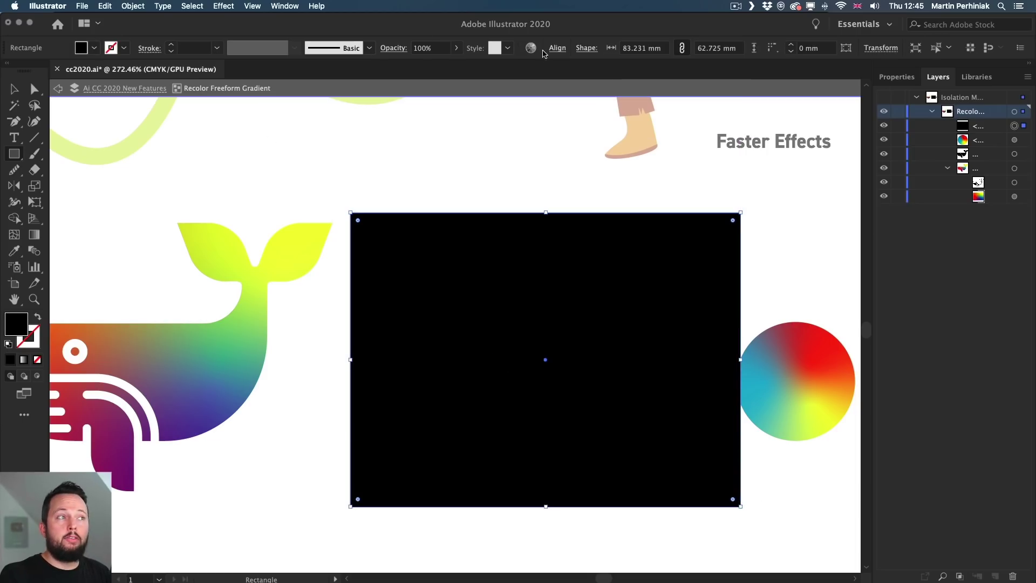
{"action": "key", "text": "g"}
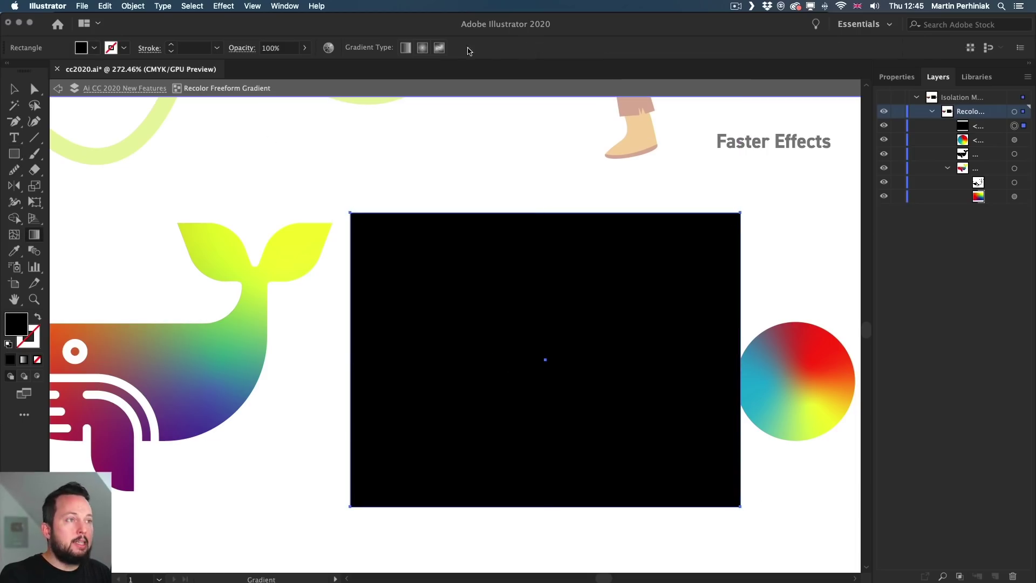
{"action": "left_click", "coordinate": [440, 49]}
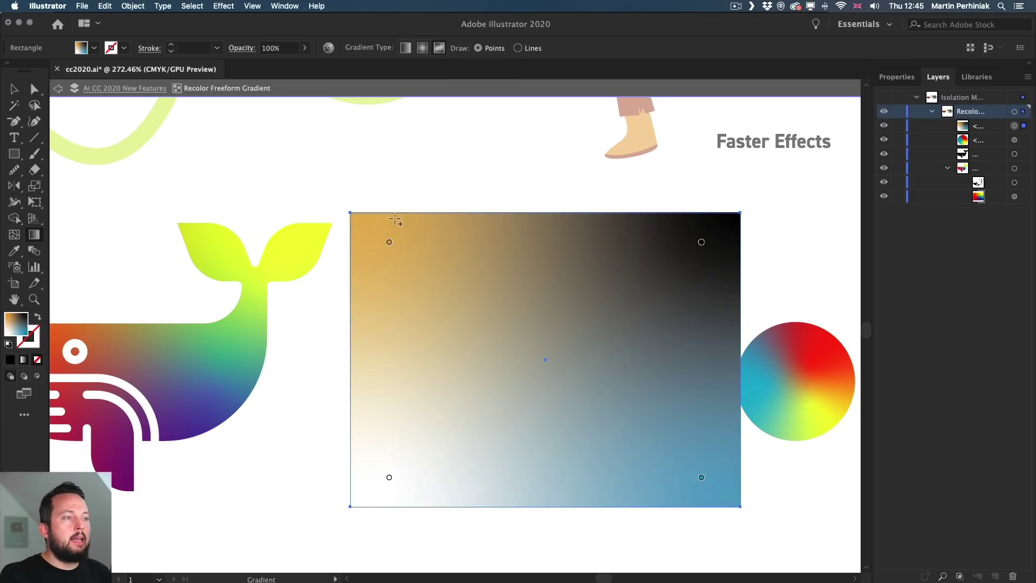
Make the bottom-left stop crimson and the top-right stop green, pulling the stops inward
{"action": "left_click_drag", "start_coordinate": [389, 242], "coordinate": [473, 353]}
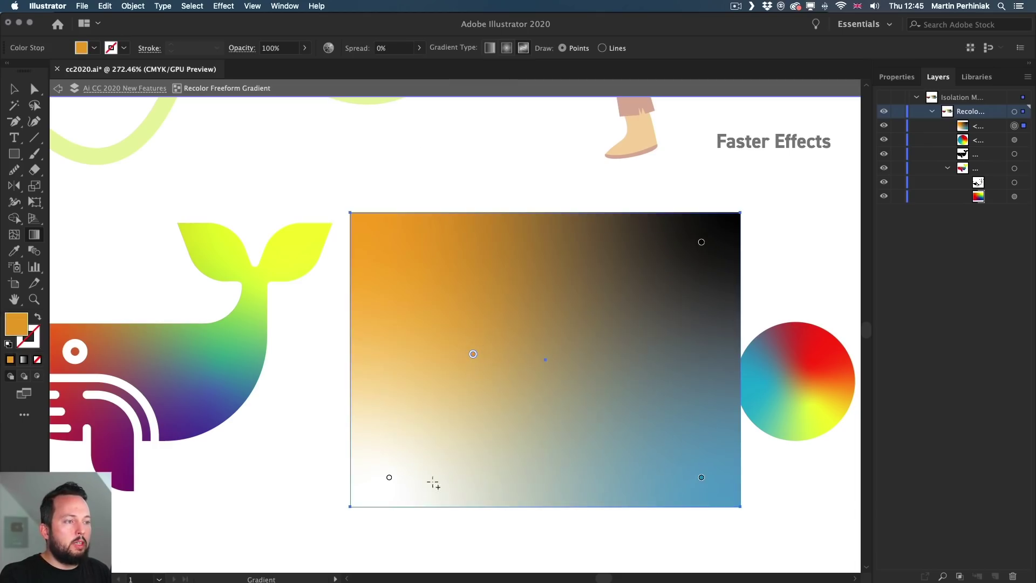
{"action": "double_click", "coordinate": [389, 478]}
{"action": "left_click", "coordinate": [338, 370]}
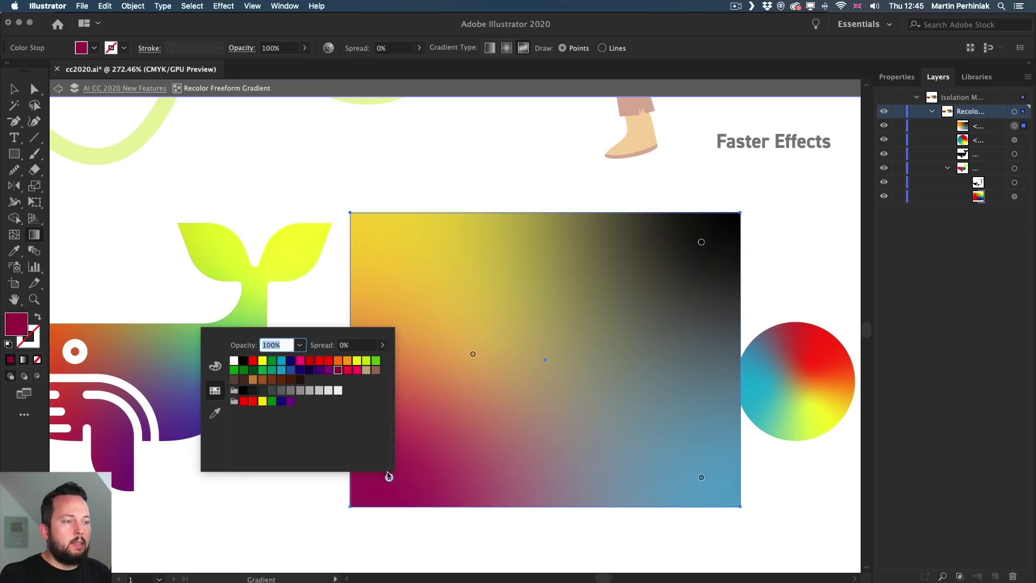
{"action": "left_click_drag", "start_coordinate": [389, 478], "coordinate": [488, 434]}
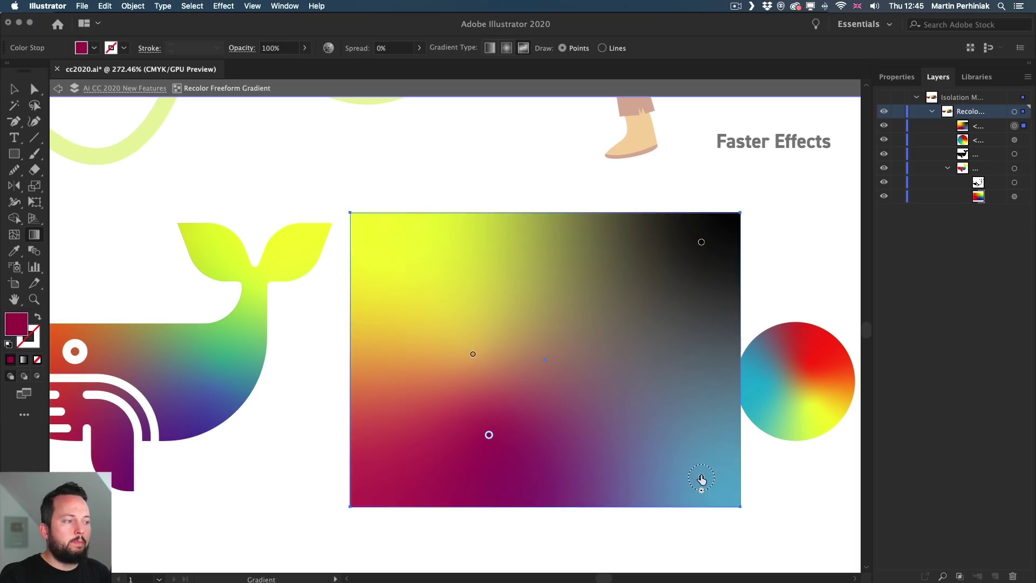
{"action": "left_click_drag", "start_coordinate": [702, 479], "coordinate": [593, 401]}
{"action": "double_click", "coordinate": [701, 242]}
{"action": "left_click", "coordinate": [555, 291]}
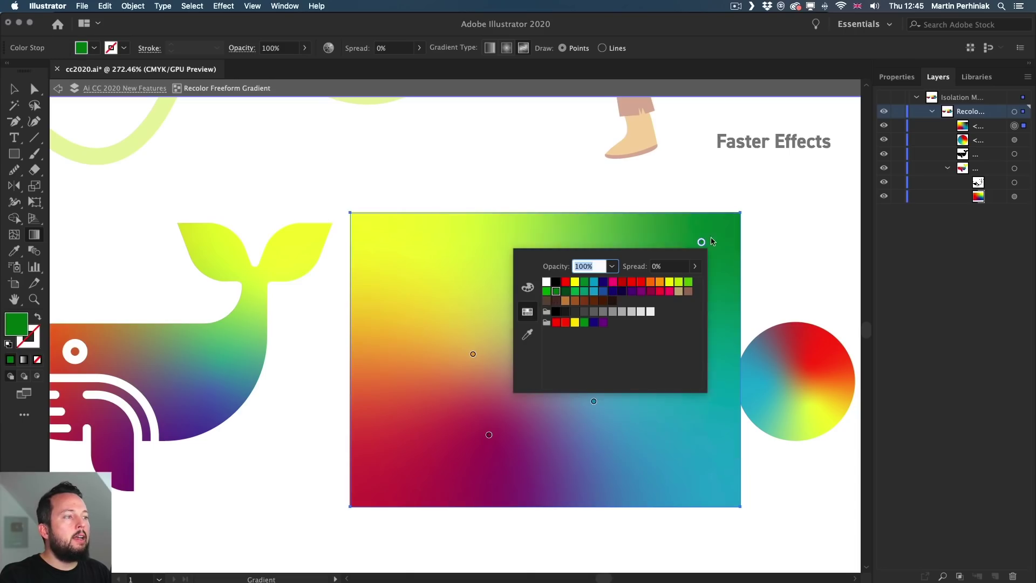
{"action": "left_click", "coordinate": [701, 242]}
{"action": "left_click_drag", "start_coordinate": [702, 241], "coordinate": [641, 309]}
{"action": "key", "text": "v"}
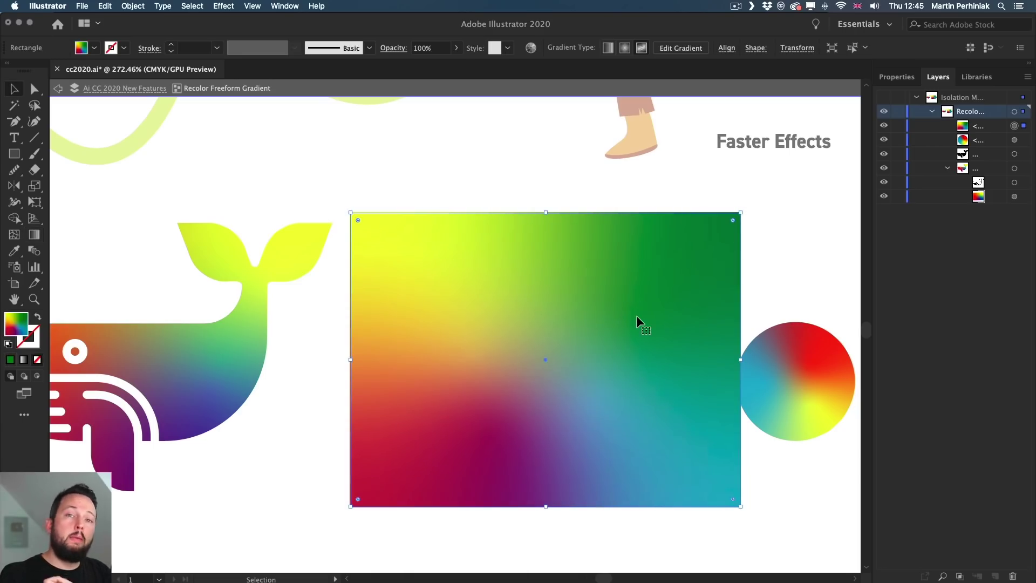
Send the gradient rectangle behind the black whale, clip both with Cmd+7, and target the rectangle
{"action": "key", "text": "super+shift+bracketright"}
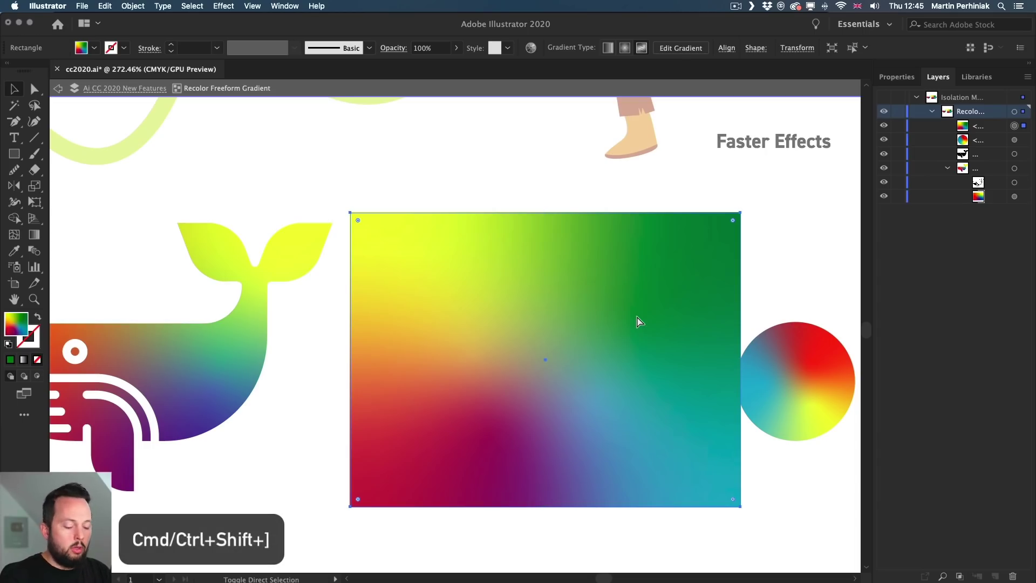
{"action": "key", "text": "super+shift+bracketleft"}
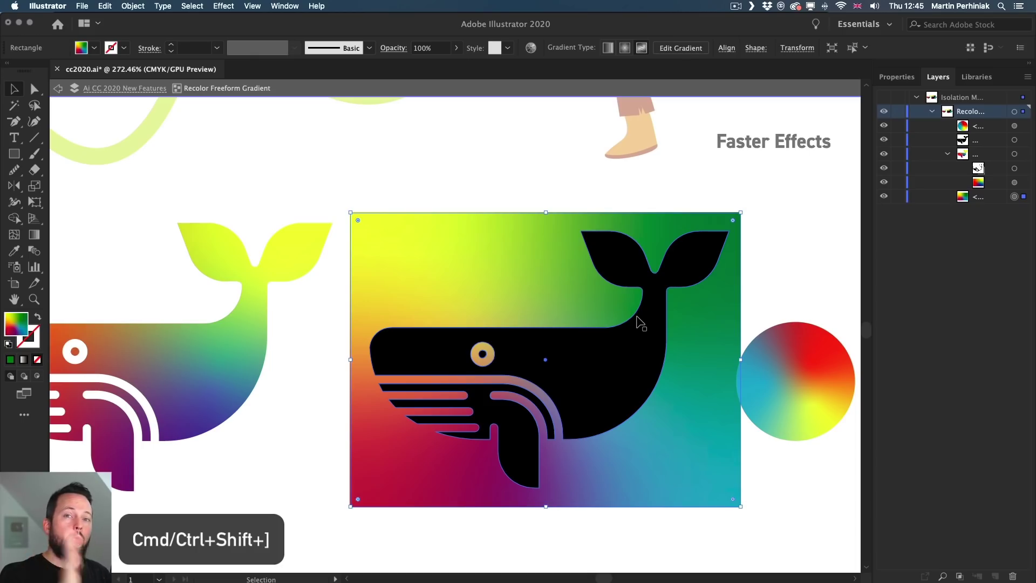
{"action": "left_click_drag", "start_coordinate": [456, 181], "coordinate": [575, 479]}
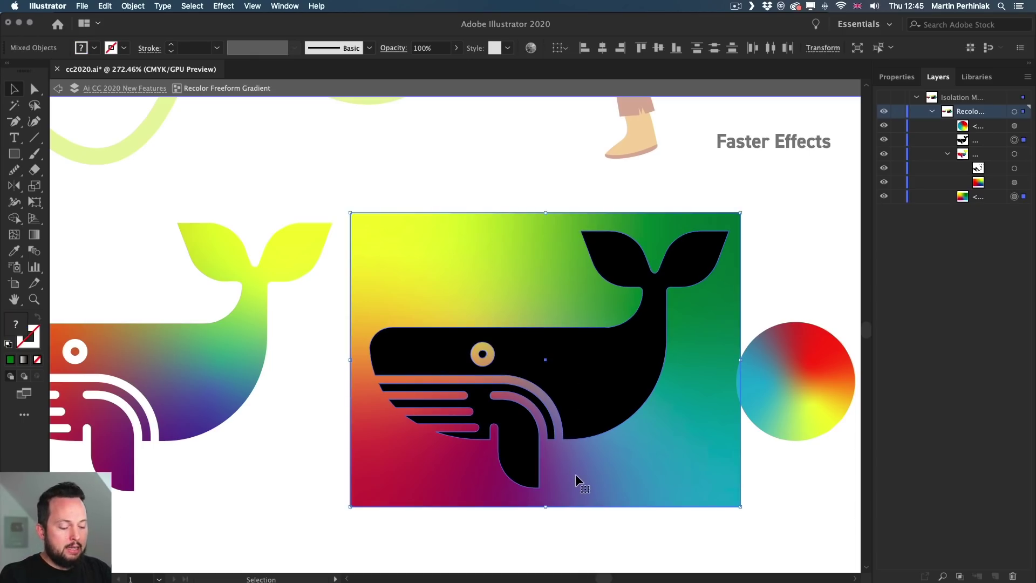
{"action": "key", "text": "super+7"}
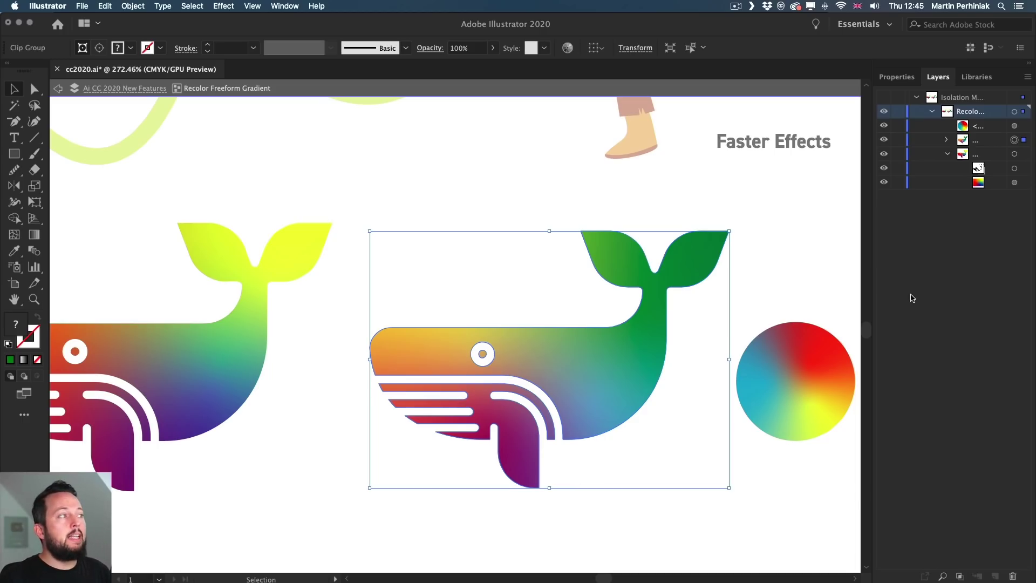
{"action": "left_click", "coordinate": [945, 139]}
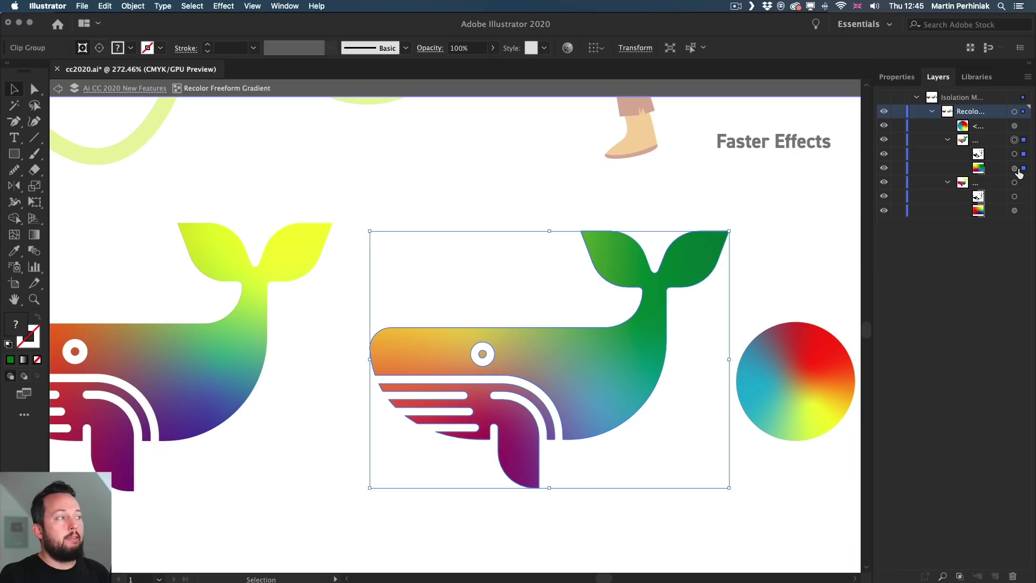
{"action": "left_click", "coordinate": [1015, 169]}
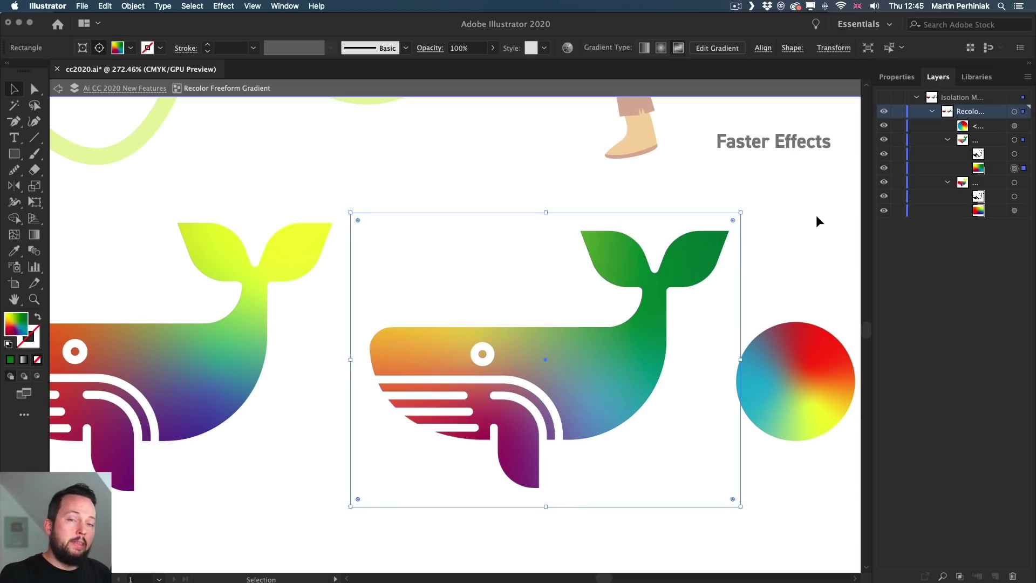
Make the whale's head orange and add a light colour point to brighten the tail
{"action": "key", "text": "g"}
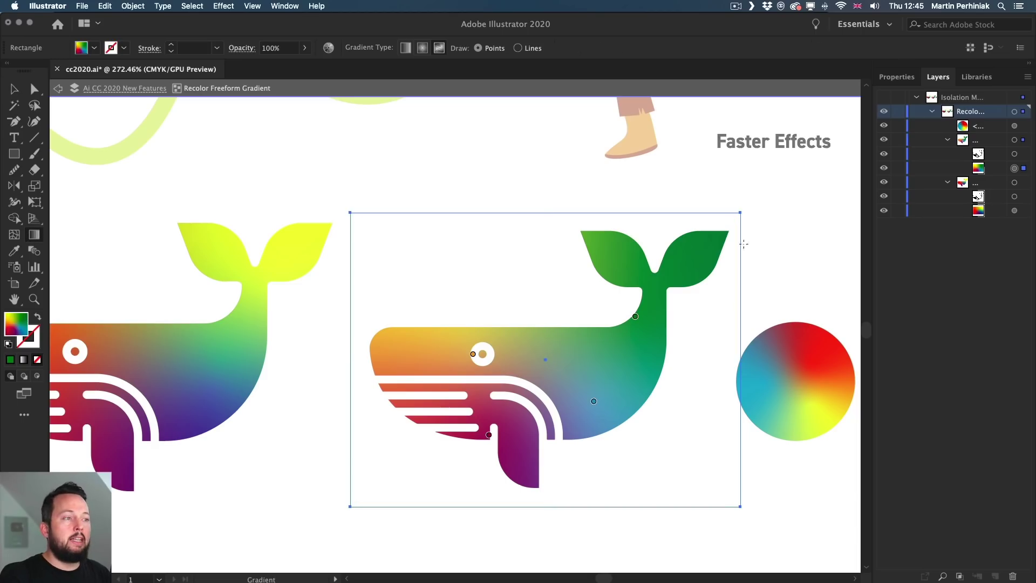
{"action": "mouse_move", "coordinate": [440, 346]}
{"action": "left_mouse_down"}
{"action": "mouse_move", "coordinate": [533, 352]}
{"action": "mouse_move", "coordinate": [422, 353]}
{"action": "mouse_move", "coordinate": [462, 362]}
{"action": "mouse_move", "coordinate": [451, 278]}
{"action": "mouse_move", "coordinate": [451, 346]}
{"action": "left_mouse_up"}
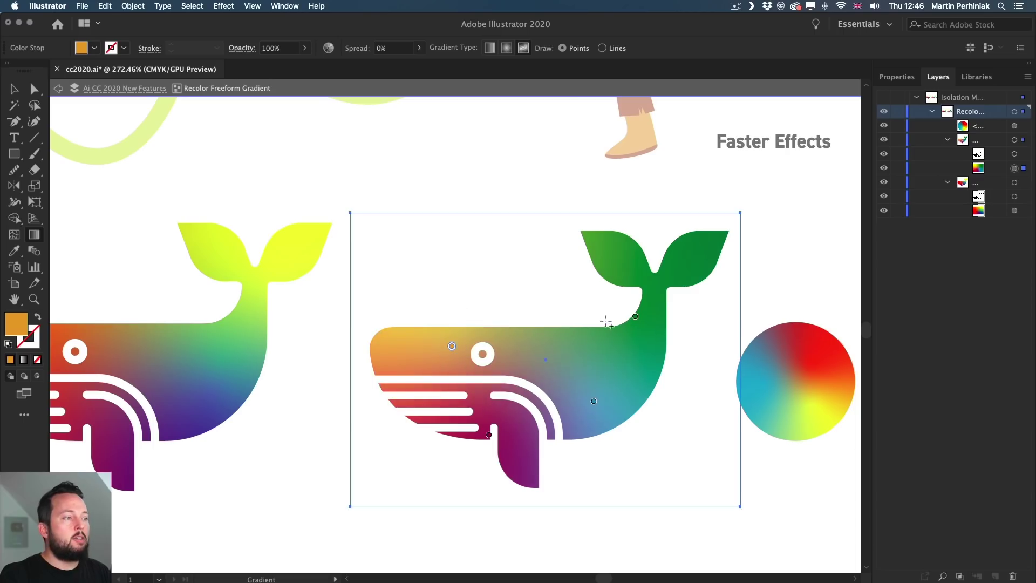
{"action": "left_click_drag", "start_coordinate": [635, 316], "coordinate": [622, 356]}
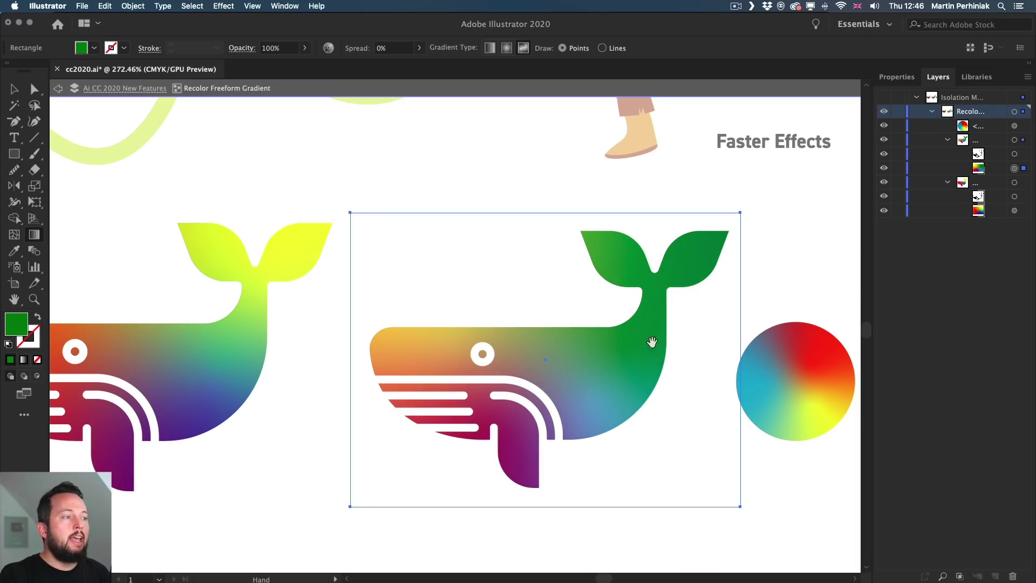
{"action": "left_click", "coordinate": [728, 342]}
Move the red colour point in the rainbow circle's freeform gradient slightly upward
{"action": "key", "text": "v"}
{"action": "left_click", "coordinate": [749, 351]}
{"action": "scroll", "coordinate": [753, 344], "scroll_direction": "right", "scroll_amount": 5}
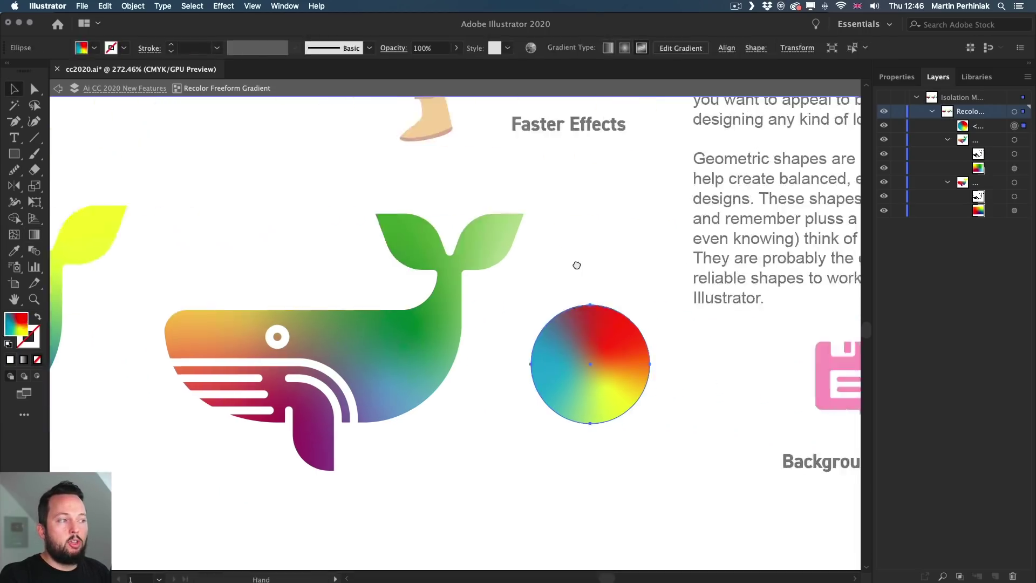
{"action": "key", "text": "g"}
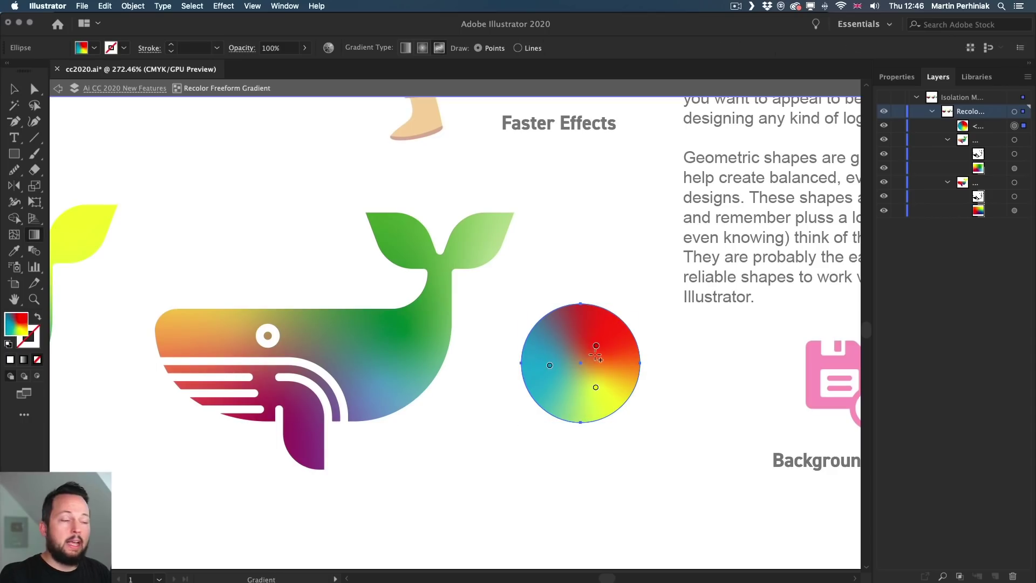
{"action": "left_click_drag", "start_coordinate": [596, 346], "coordinate": [630, 309]}
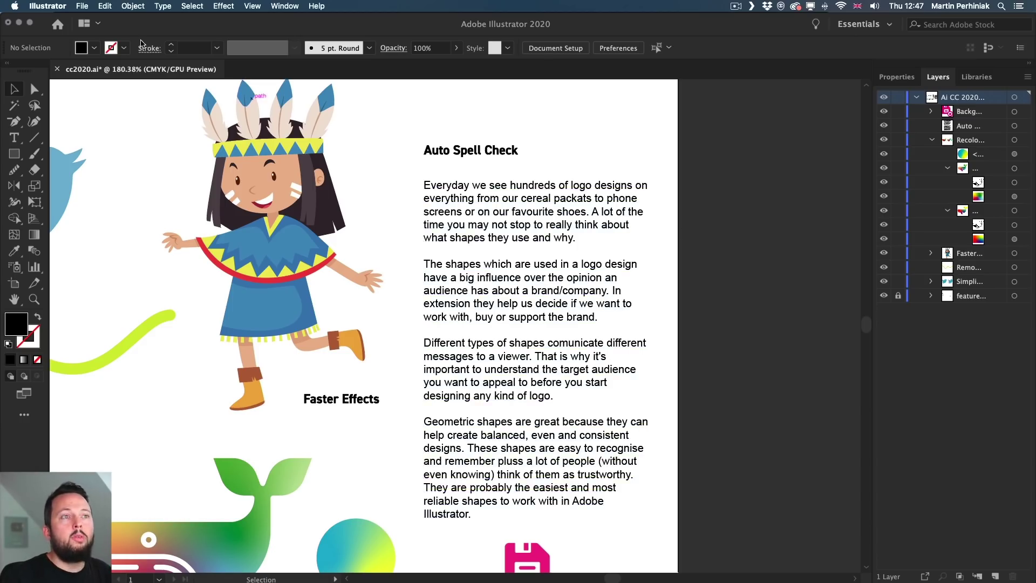
Turn on Edit > Spelling > Auto Spell Check
{"action": "left_click", "coordinate": [106, 6]}
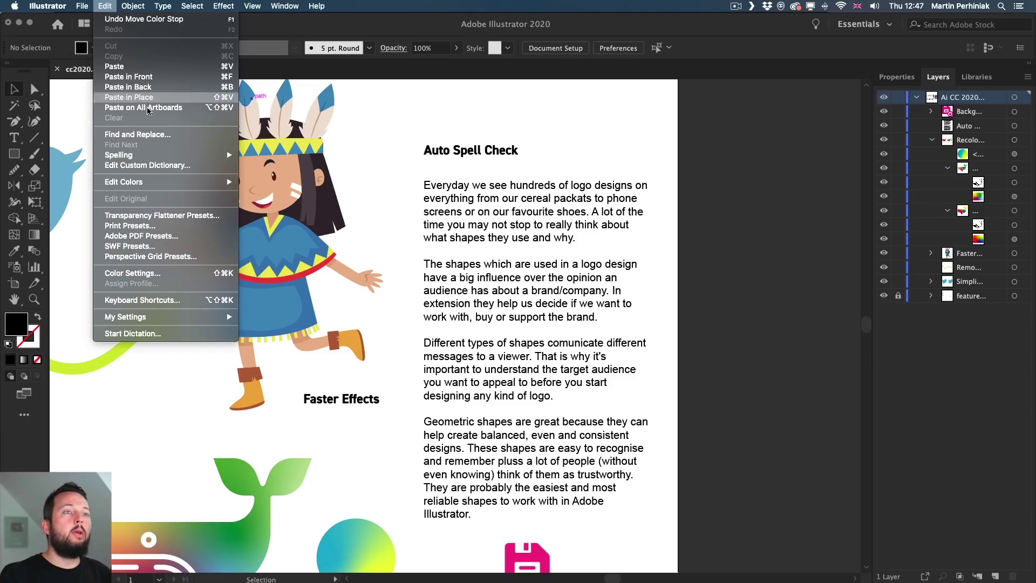
{"action": "mouse_move", "coordinate": [161, 156]}
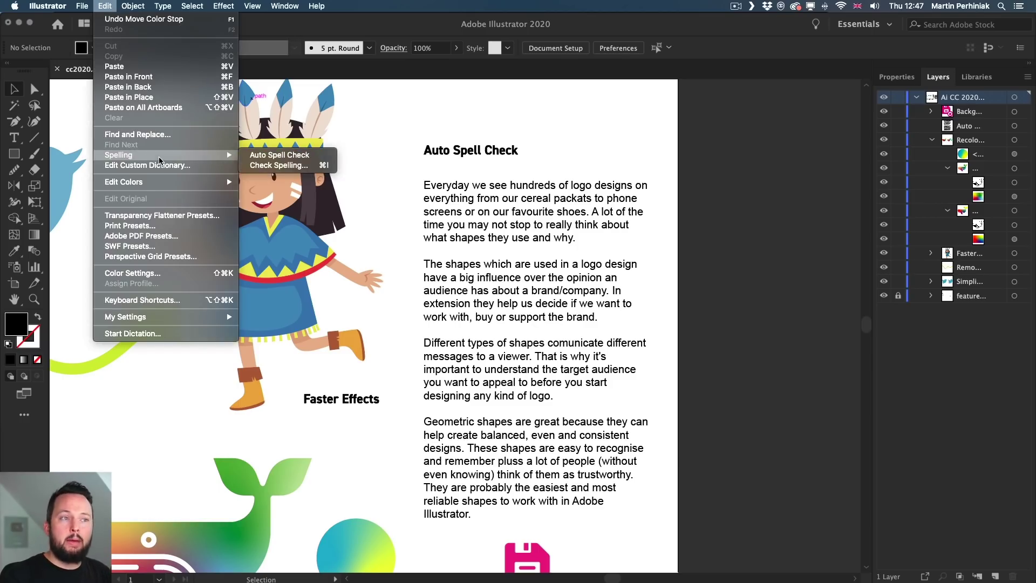
{"action": "left_click", "coordinate": [291, 157]}
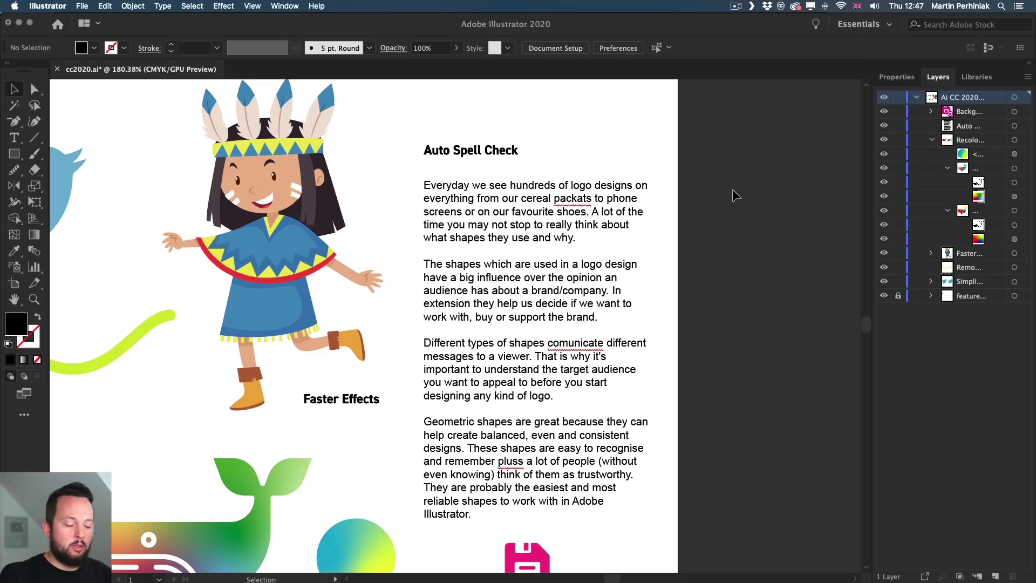
Correct packats to packets, comunicate to communicate and pluss to plus in the body text
{"action": "key", "text": "t"}
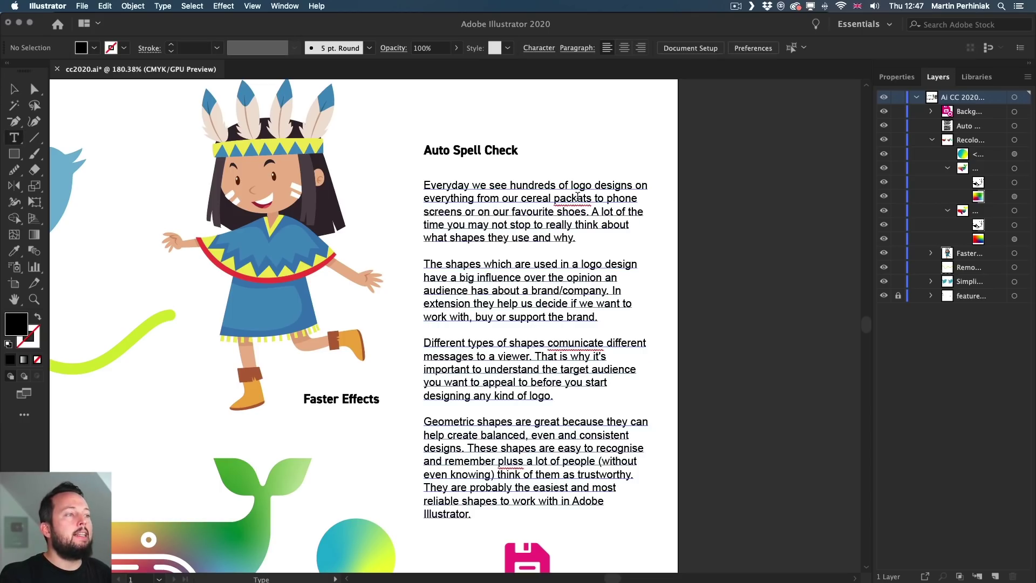
{"action": "left_click", "coordinate": [578, 196]}
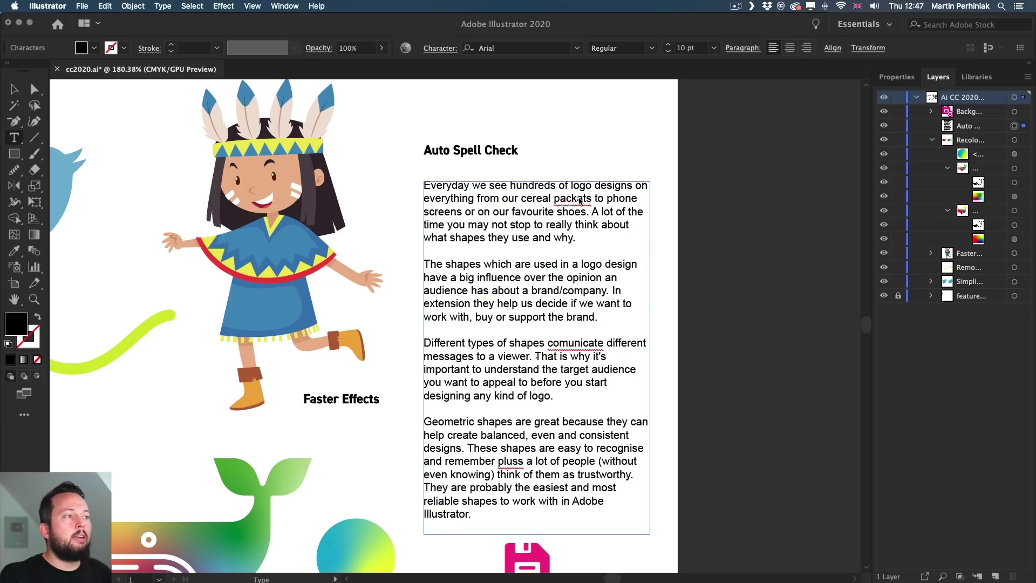
{"action": "right_click", "coordinate": [579, 198]}
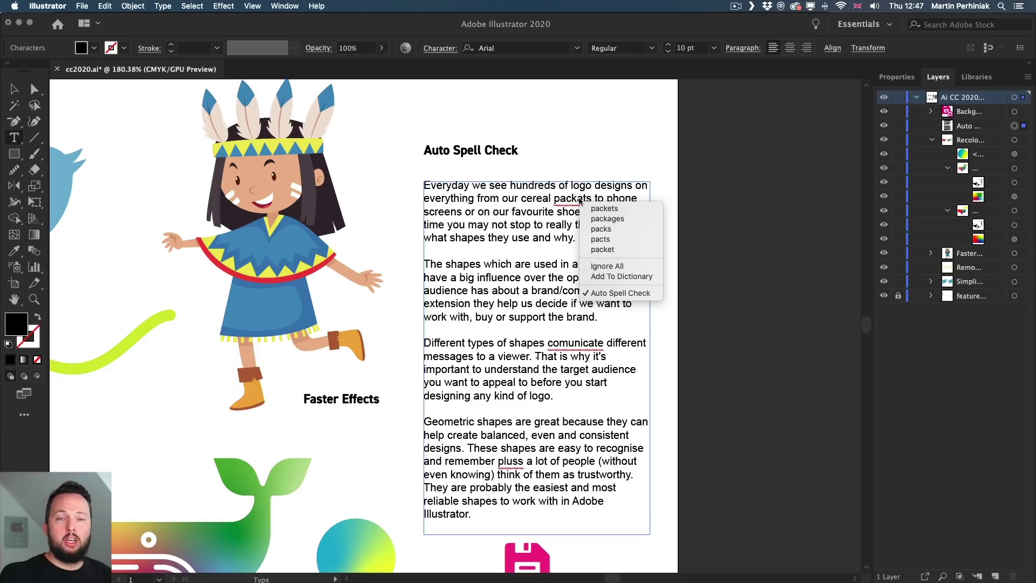
{"action": "left_click", "coordinate": [603, 209]}
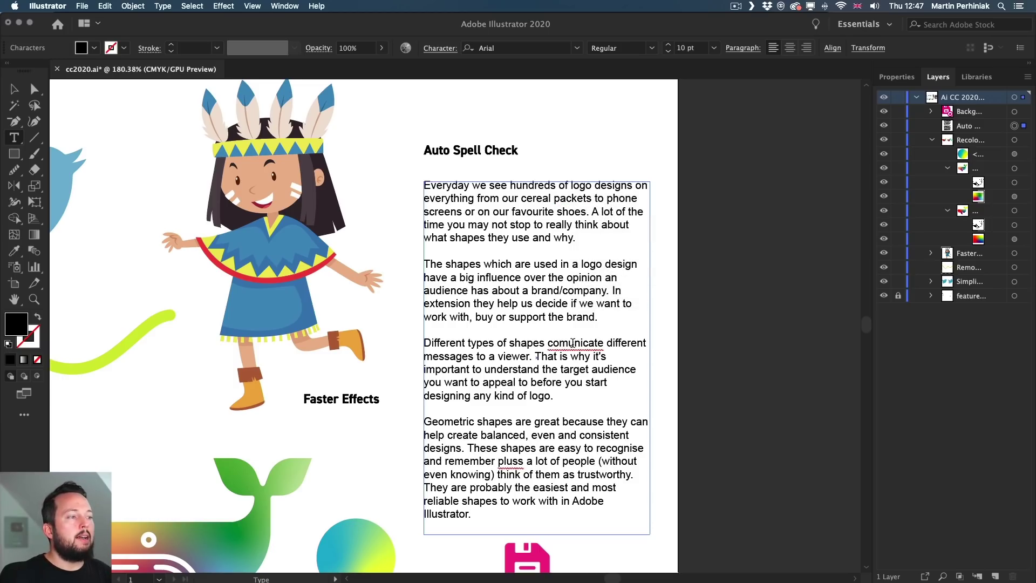
{"action": "double_click", "coordinate": [572, 343]}
{"action": "right_click", "coordinate": [563, 346]}
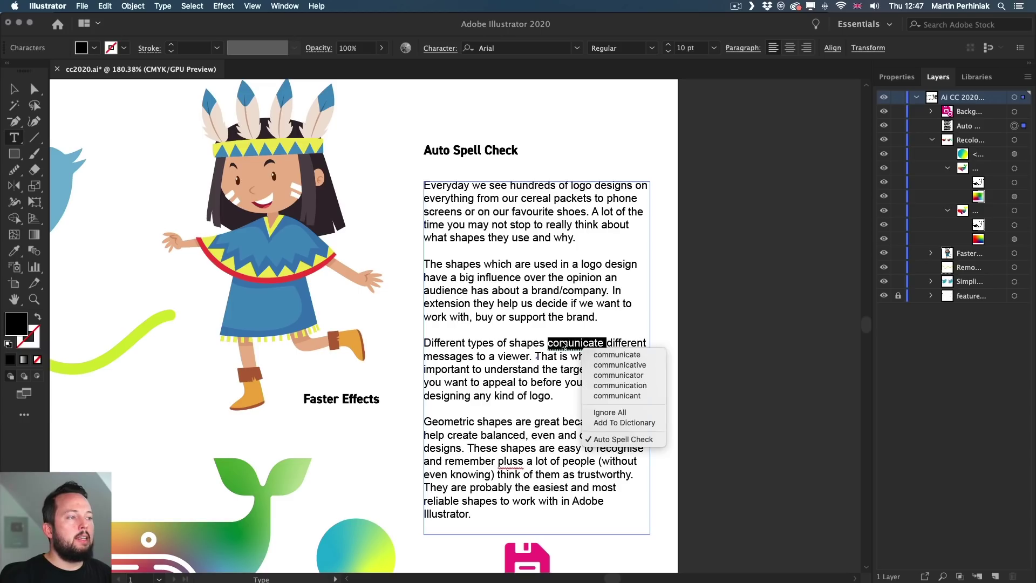
{"action": "left_click", "coordinate": [599, 355]}
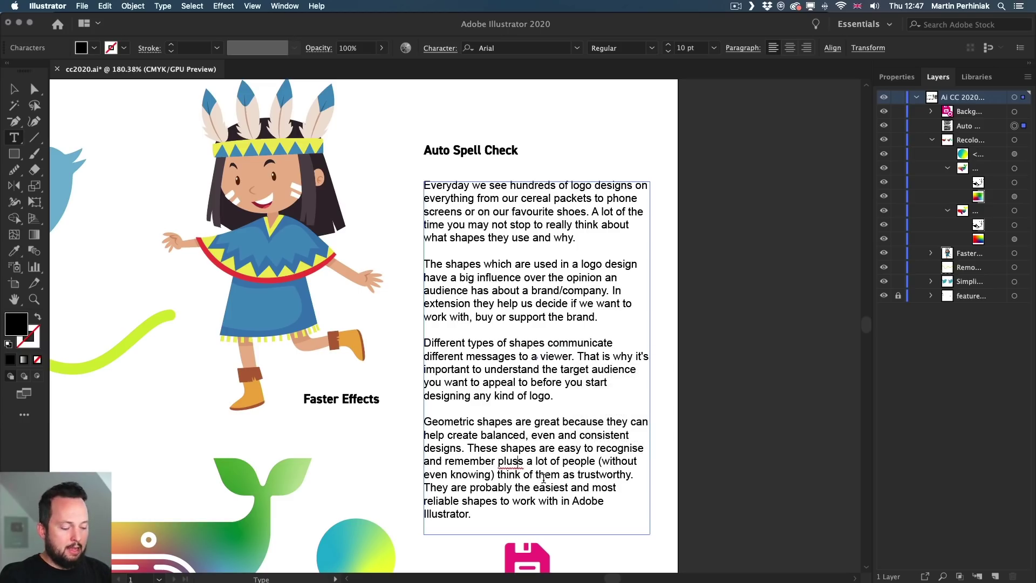
{"action": "key", "text": "BackSpace"}
{"action": "key", "text": "Escape"}
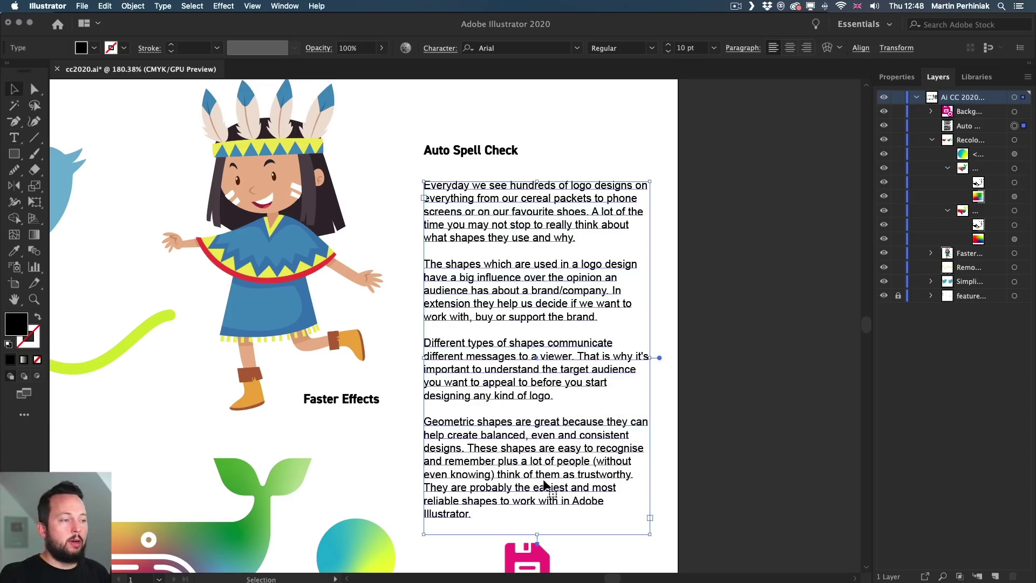
{"action": "left_click", "coordinate": [733, 359]}
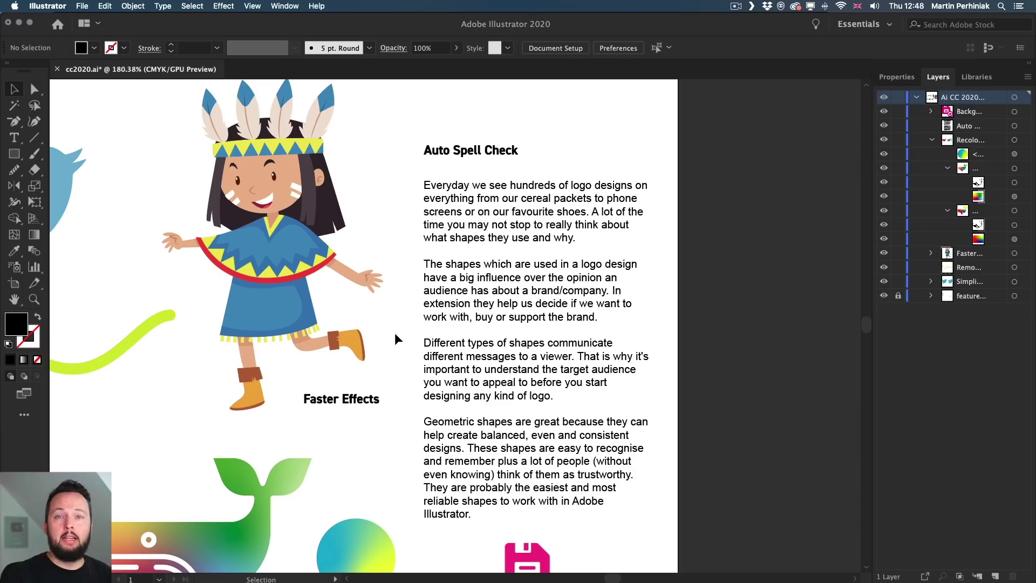
Save cc2020 tutorial.ai and select the Background Save icon group while the save runs
{"action": "scroll", "coordinate": [395, 334], "scroll_direction": "down", "scroll_amount": 5}
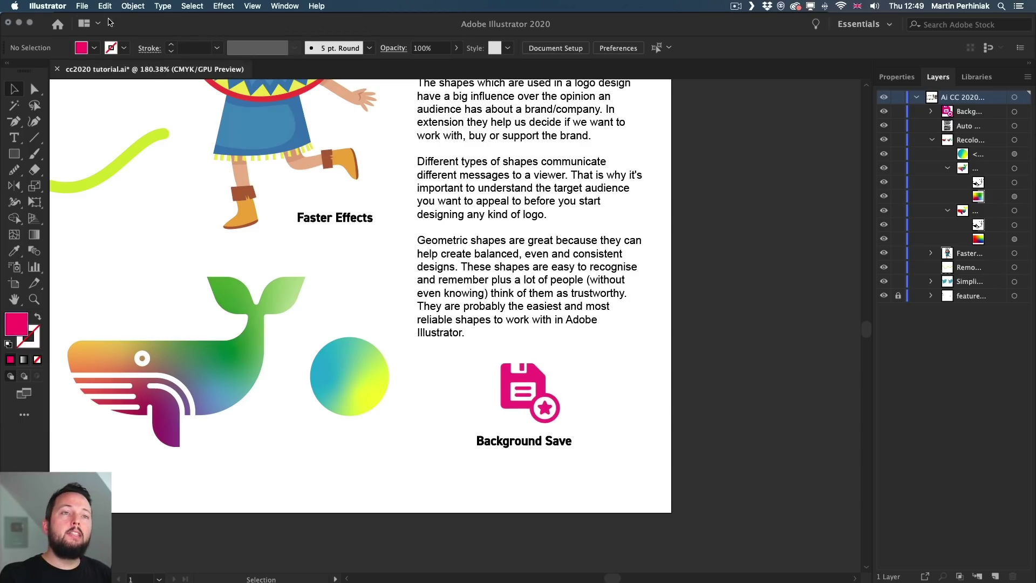
{"action": "left_click", "coordinate": [84, 7]}
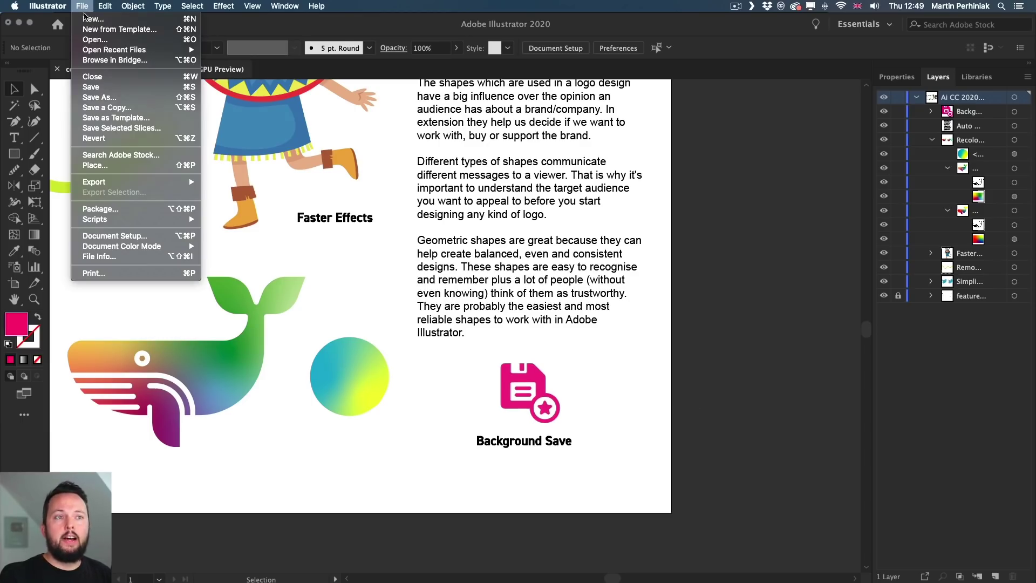
{"action": "left_click", "coordinate": [110, 88]}
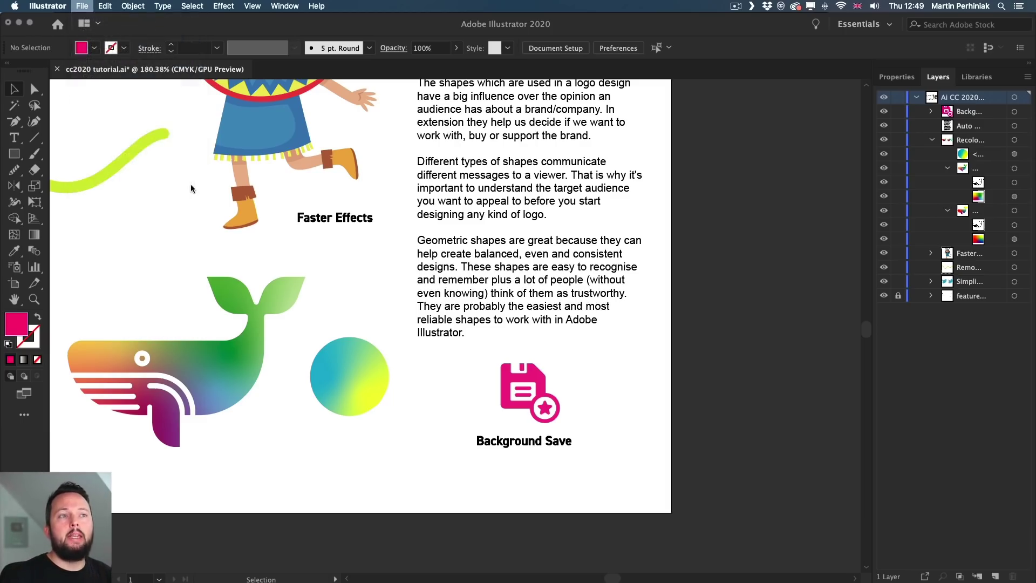
{"action": "left_click", "coordinate": [528, 393]}
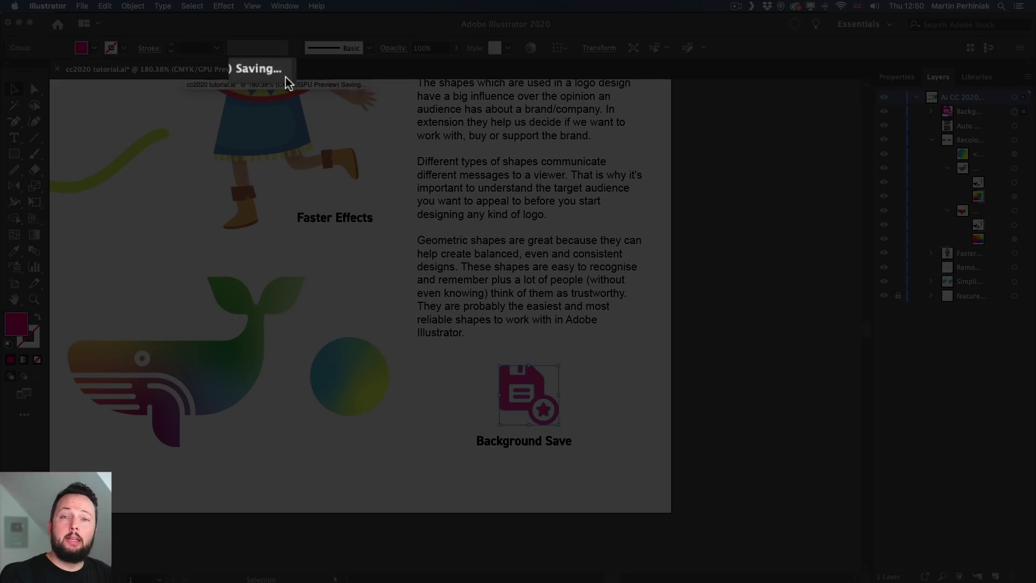